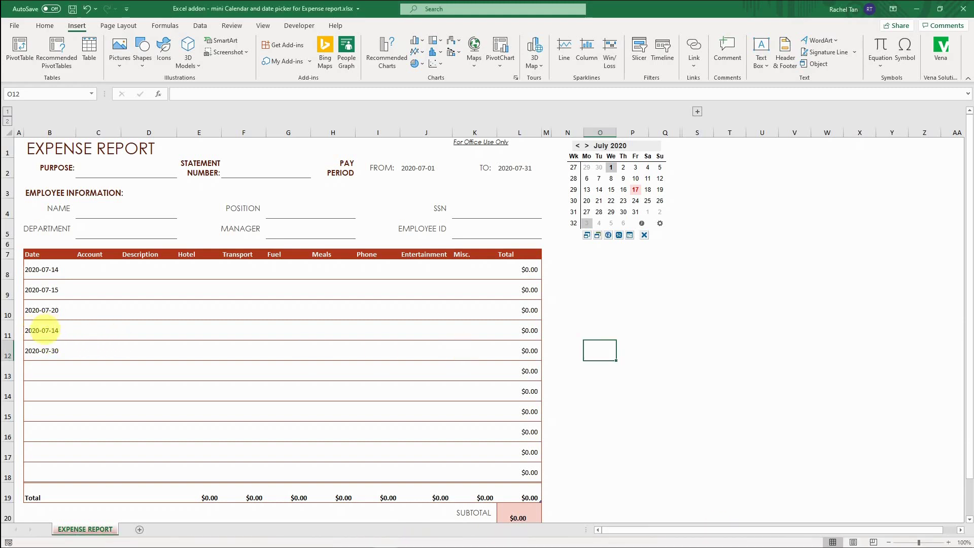
Fill Date cells B13–B15 with 2020-07-20, 2020-07-27 and 2020-07-29 from the Mini Calendar
click(41, 332)
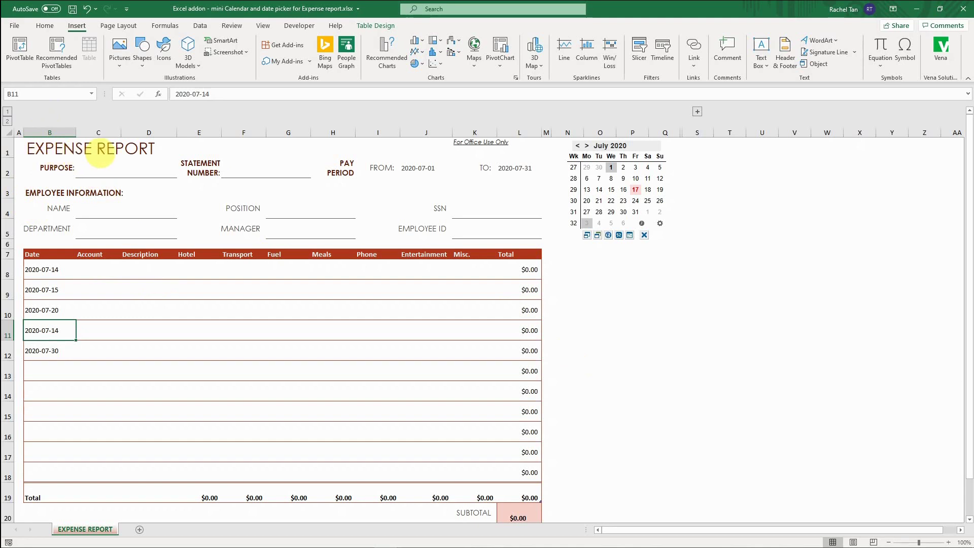
click(43, 290)
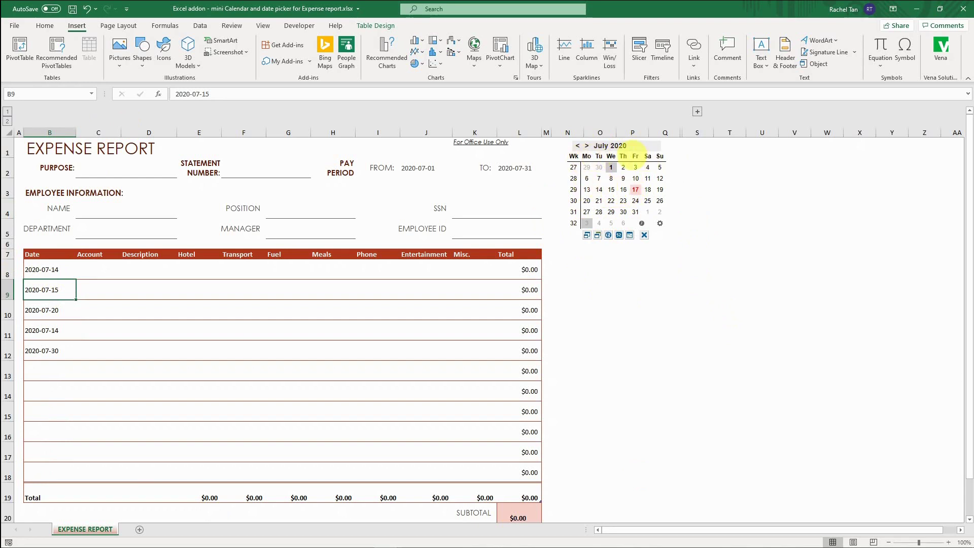
click(34, 372)
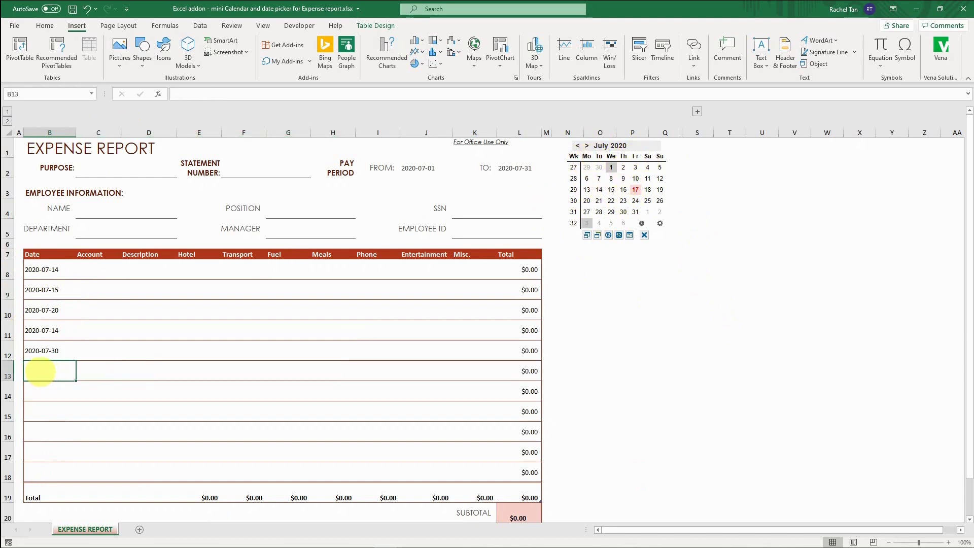
click(587, 200)
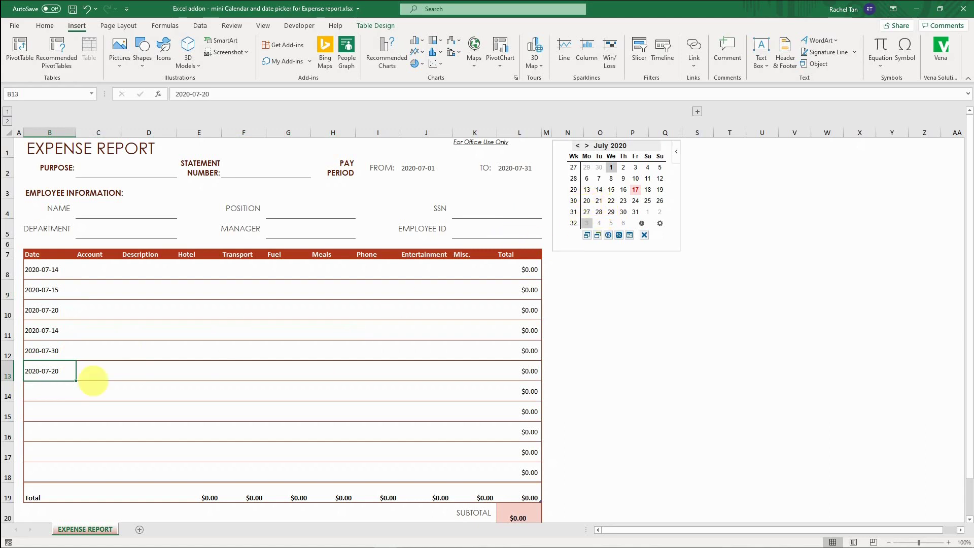
click(587, 212)
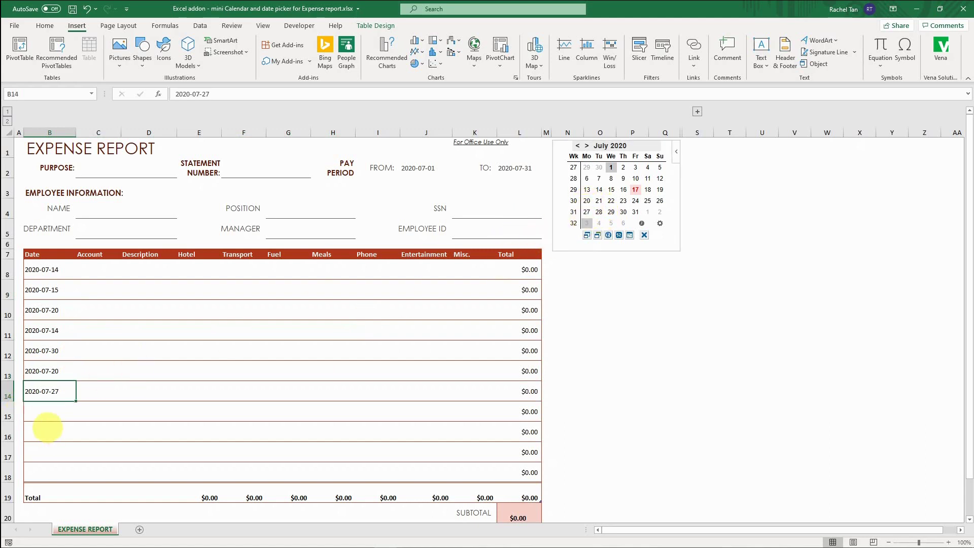
click(611, 211)
click(83, 410)
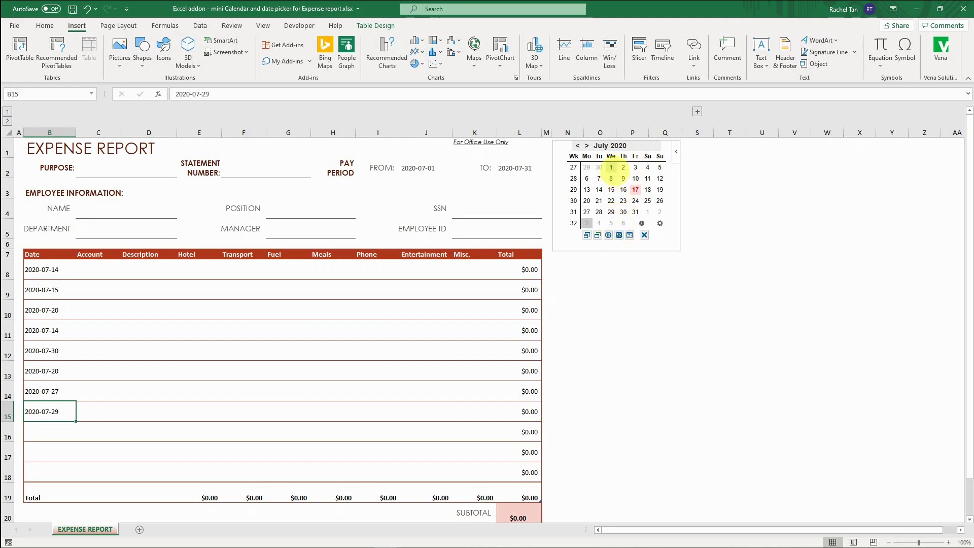
Flip the calendar to August 2020 and back to July, then create a new blank workbook
click(587, 146)
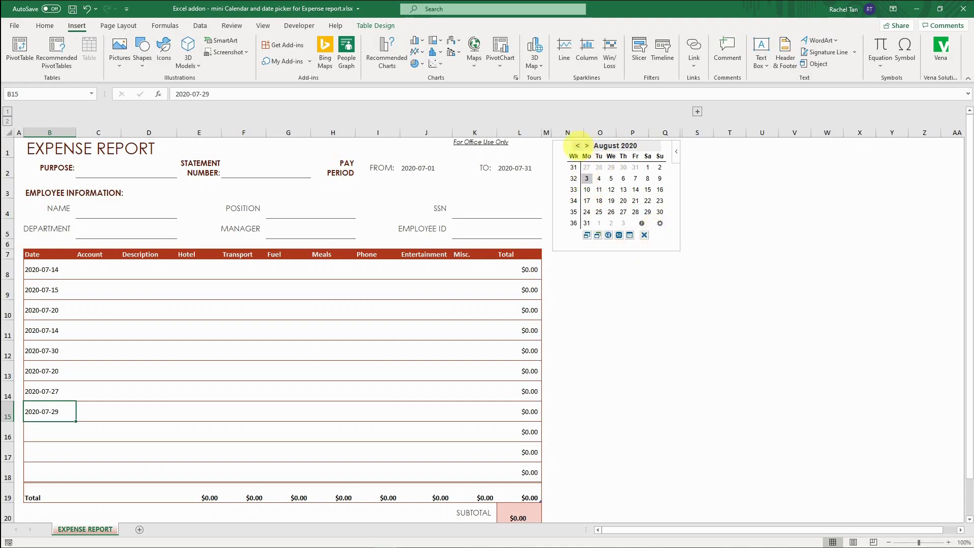
click(577, 146)
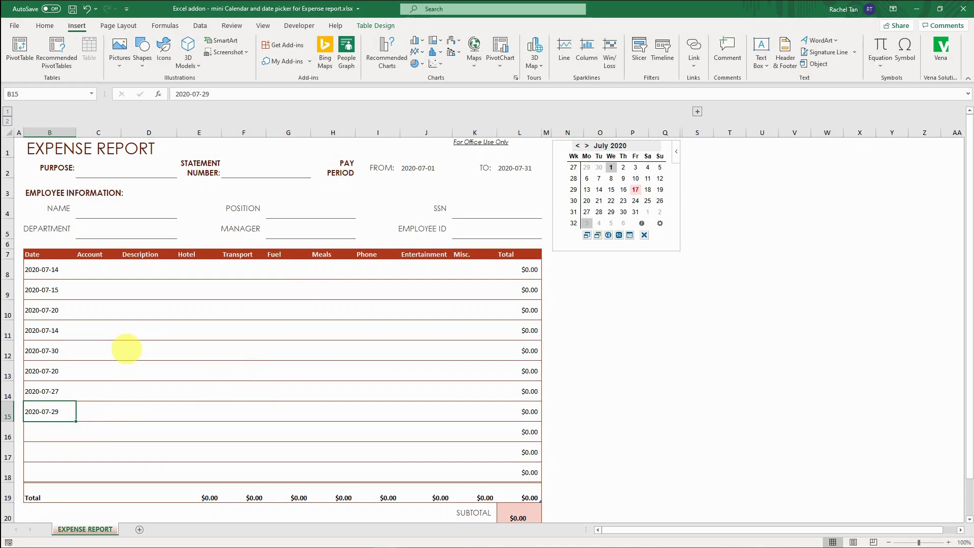
key(ctrl+n)
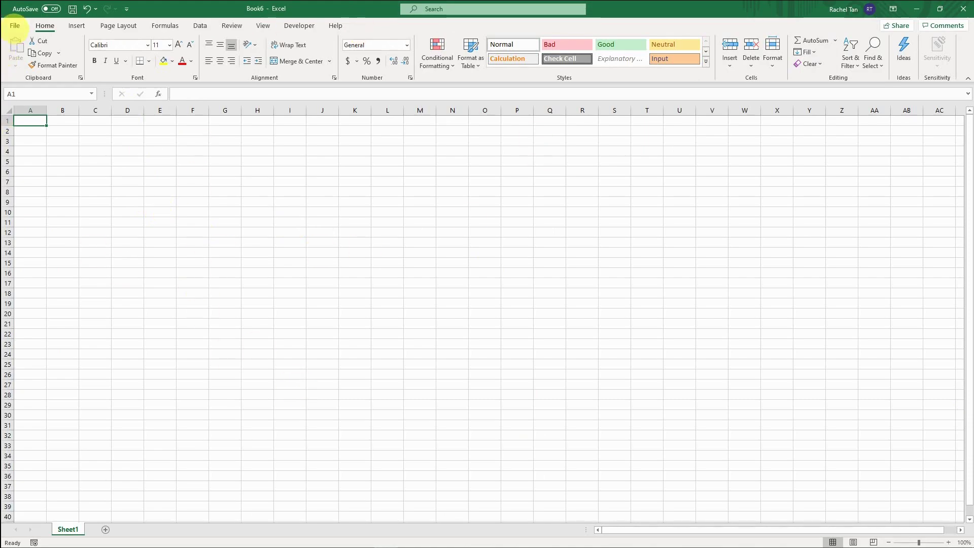
Search the full online template gallery for 'report'
click(15, 25)
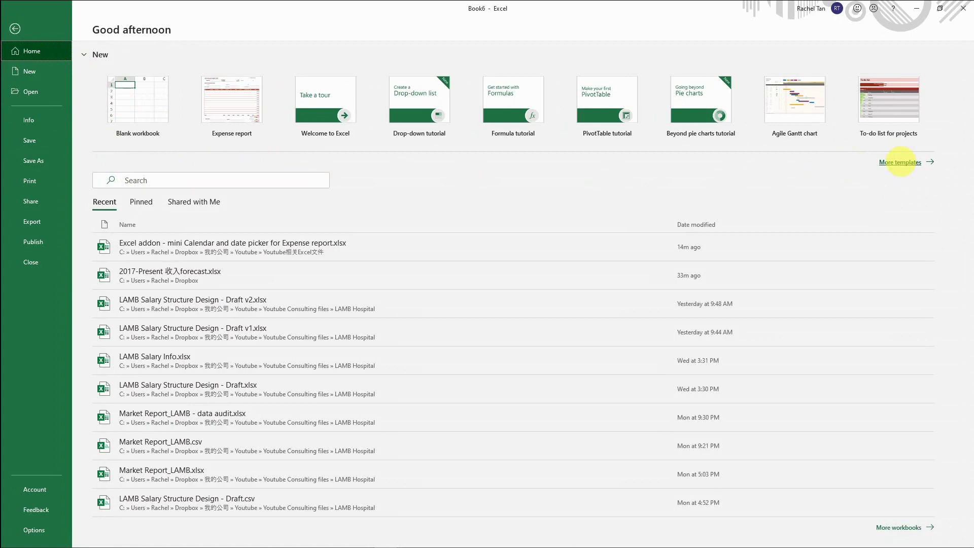
click(900, 162)
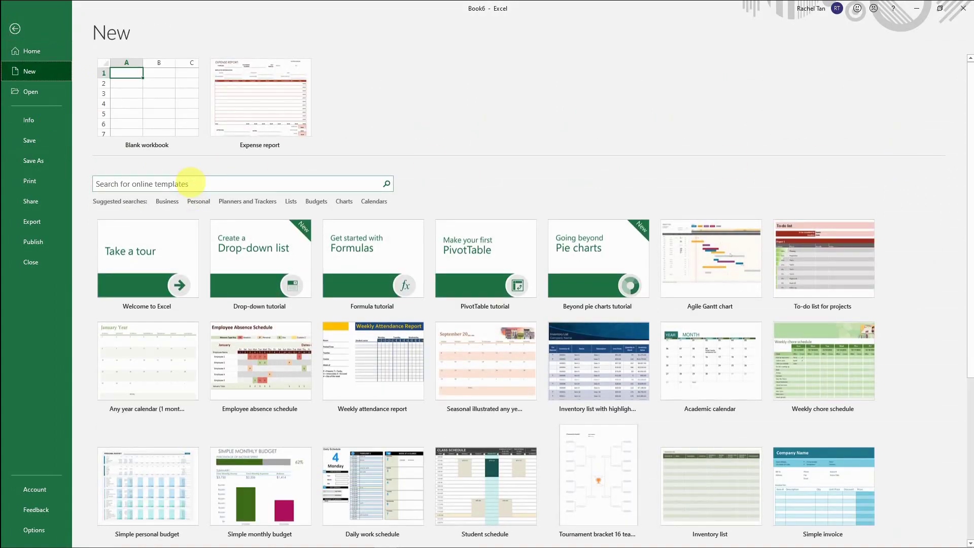
click(190, 182)
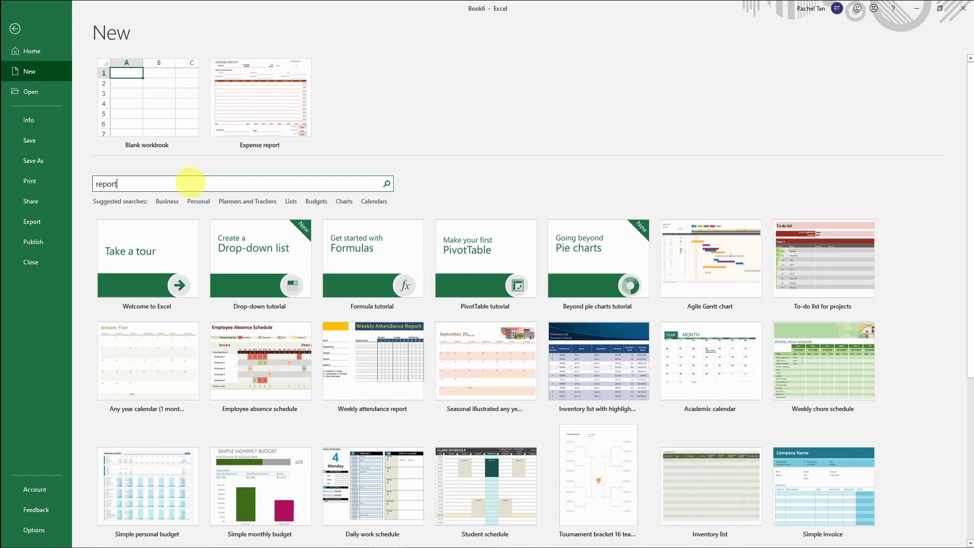
key(Return)
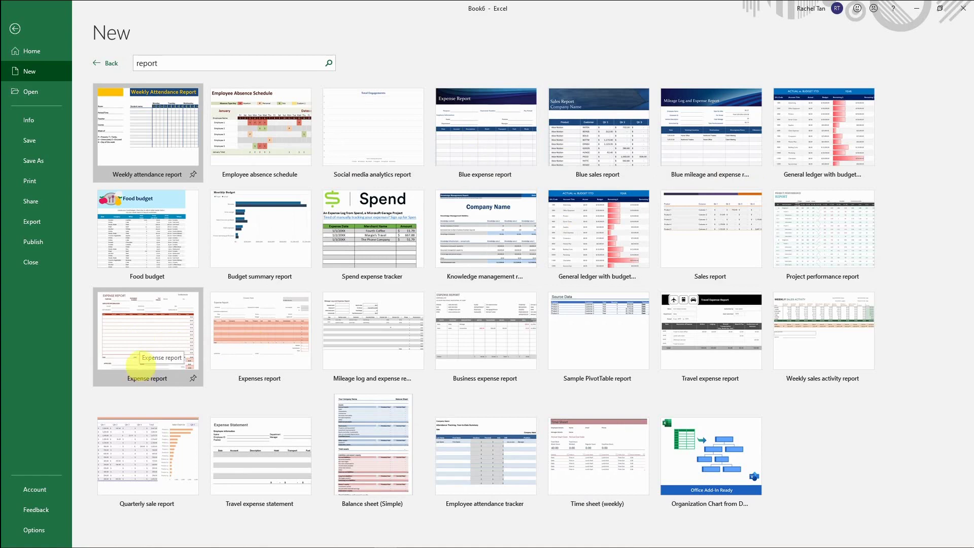
Create a new workbook from the Expense report template and dismiss its instruction tip
click(143, 338)
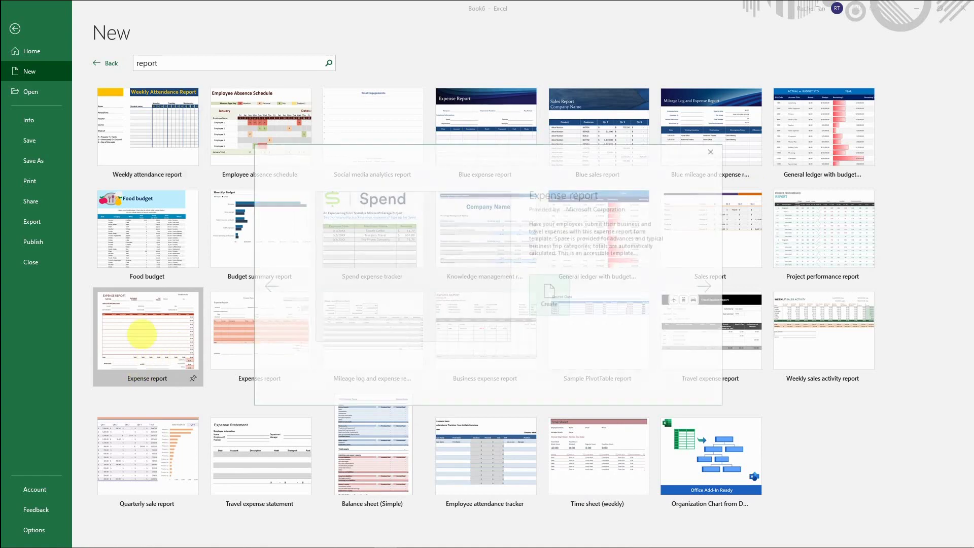
click(549, 297)
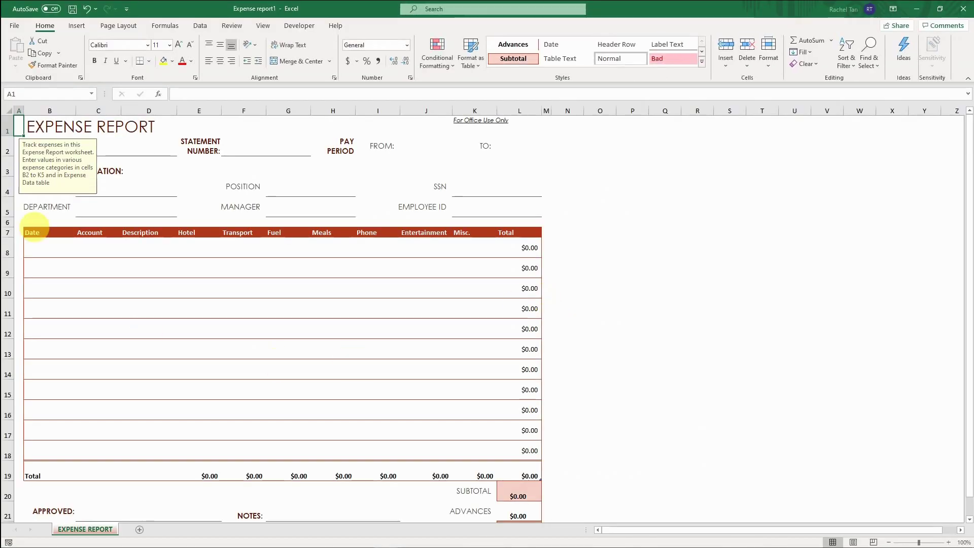
click(244, 126)
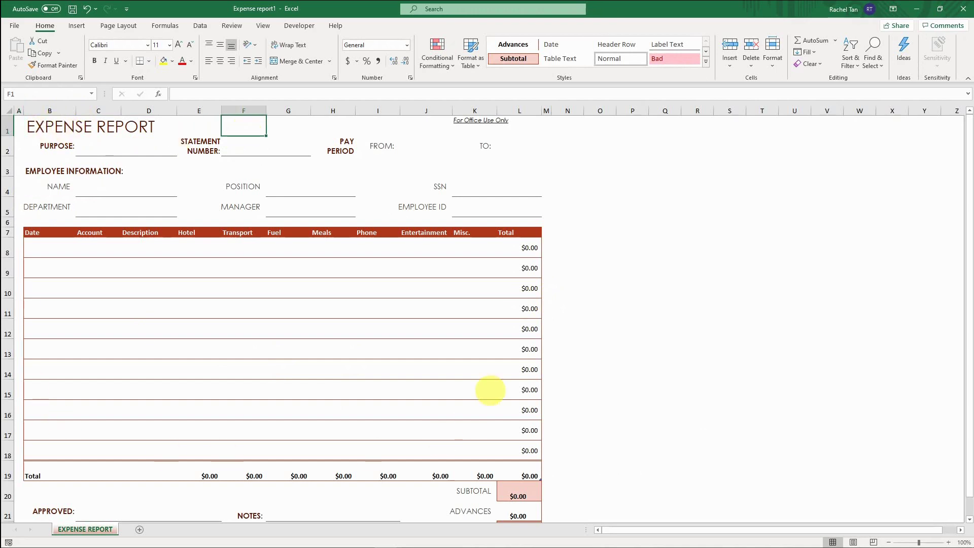
scroll(376, 394, down, 2)
scroll(376, 394, up, 2)
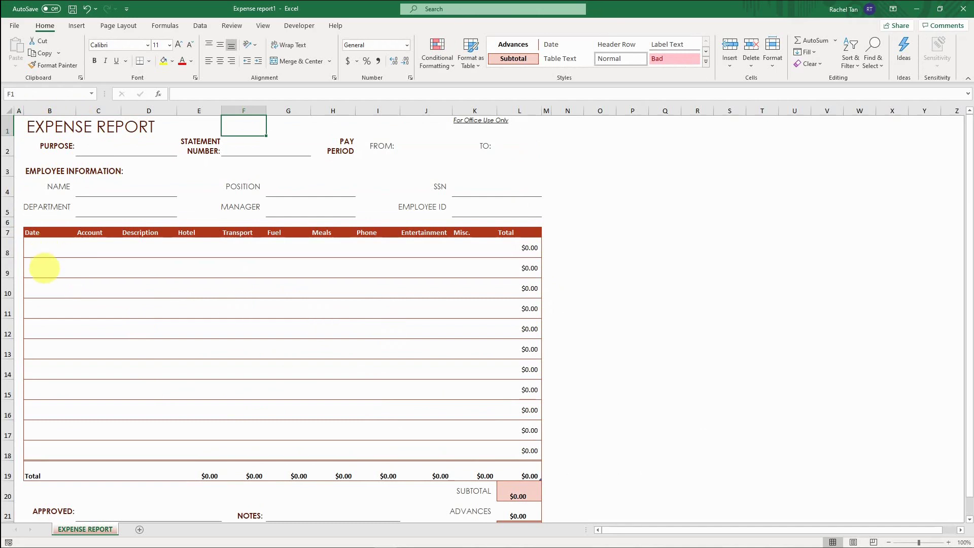
Enter trial dates 'july' in B8 and '5/23' in B9, then clear both cells
click(40, 248)
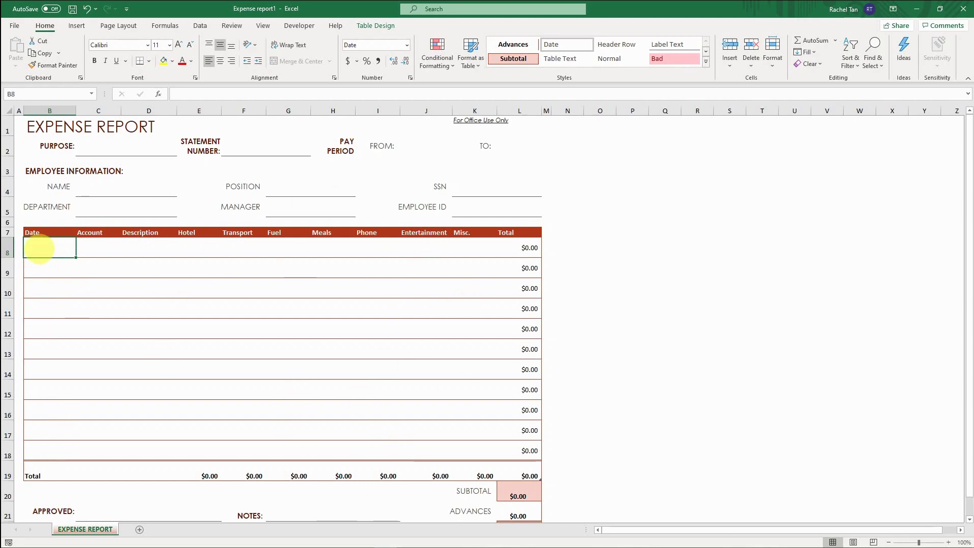
text(july)
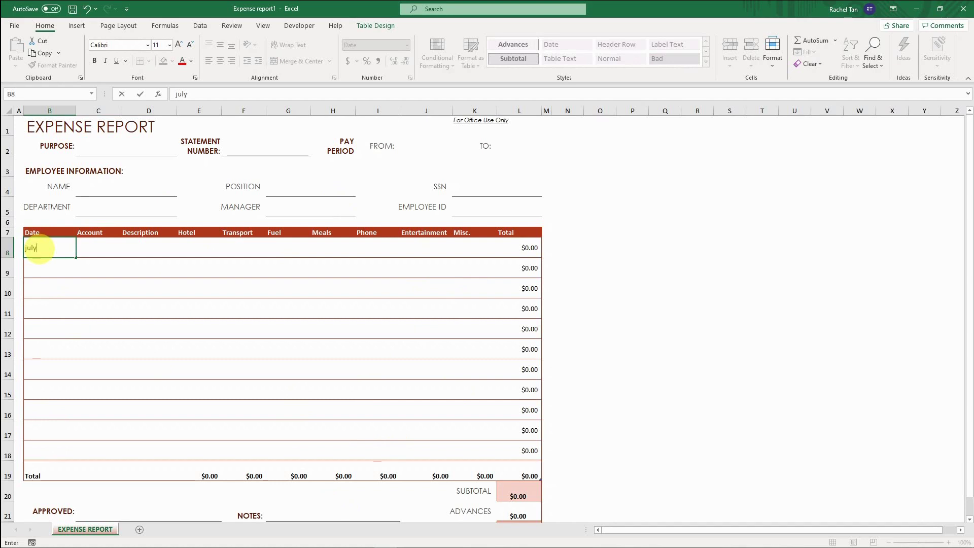
key(ctrl+Return)
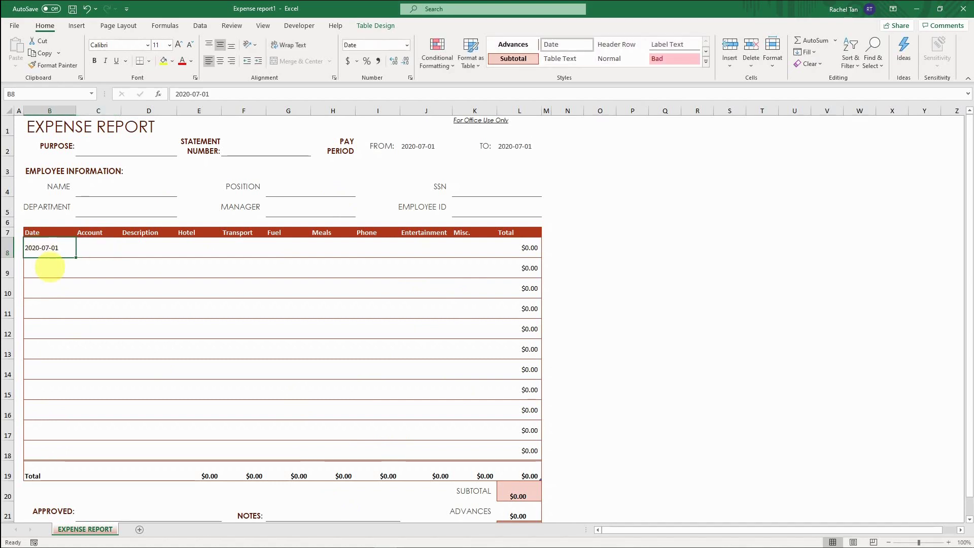
click(49, 268)
text(5/23)
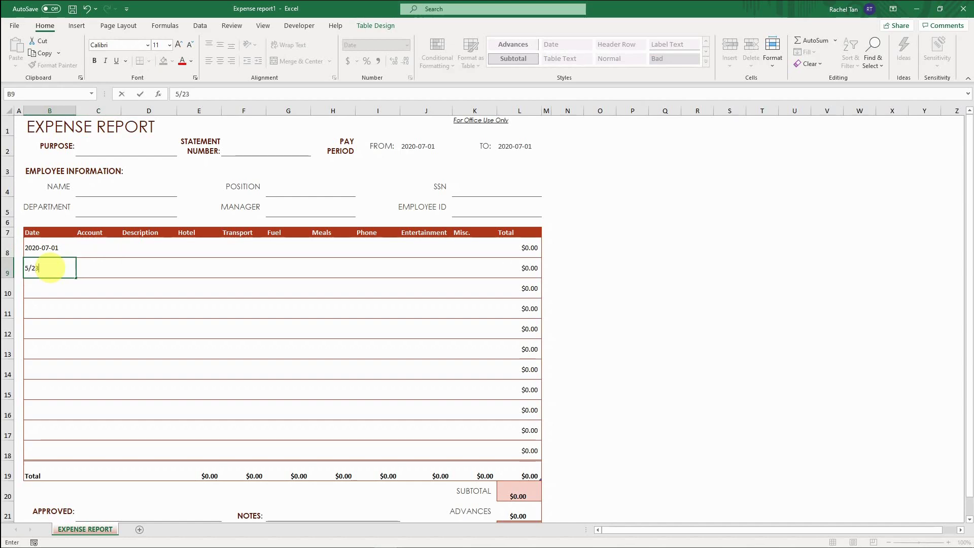
key(ctrl+Return)
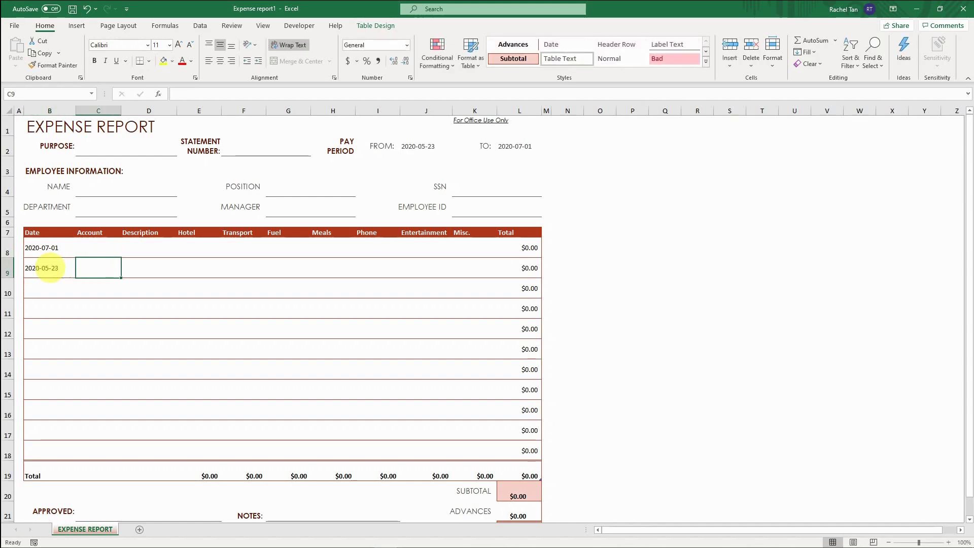
key(shift+Up)
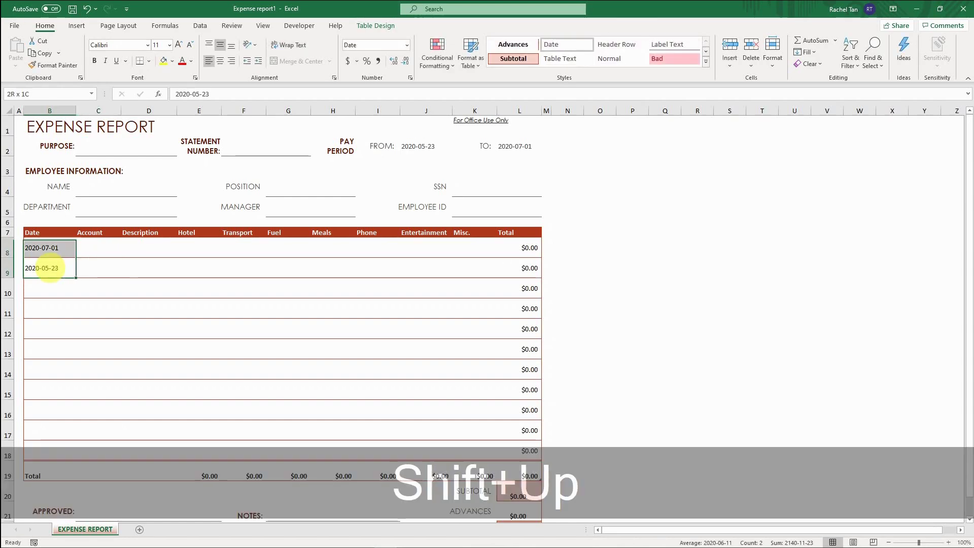
key(Delete)
key(Up)
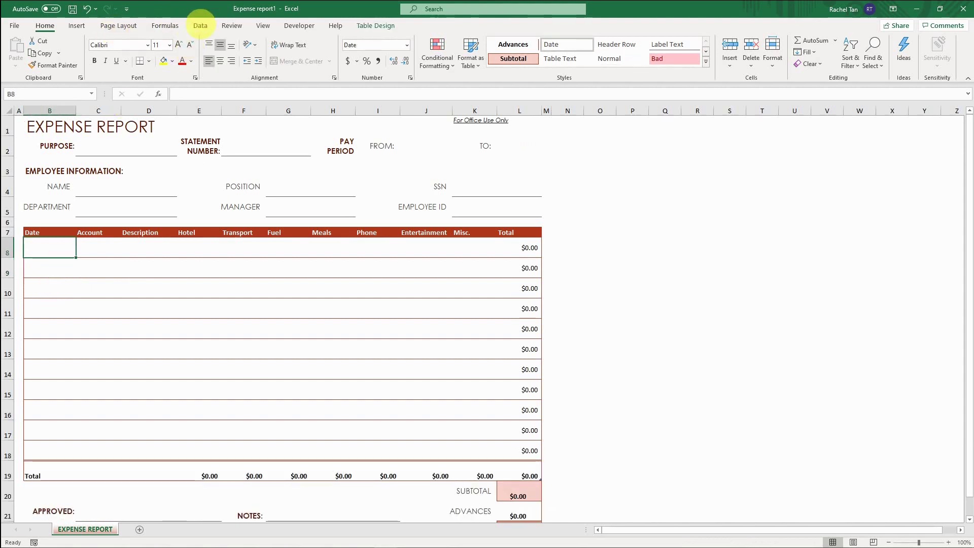
Install the Mini Calendar and Date Picker add-in from the Office Add-ins store, accepting its licence
click(77, 25)
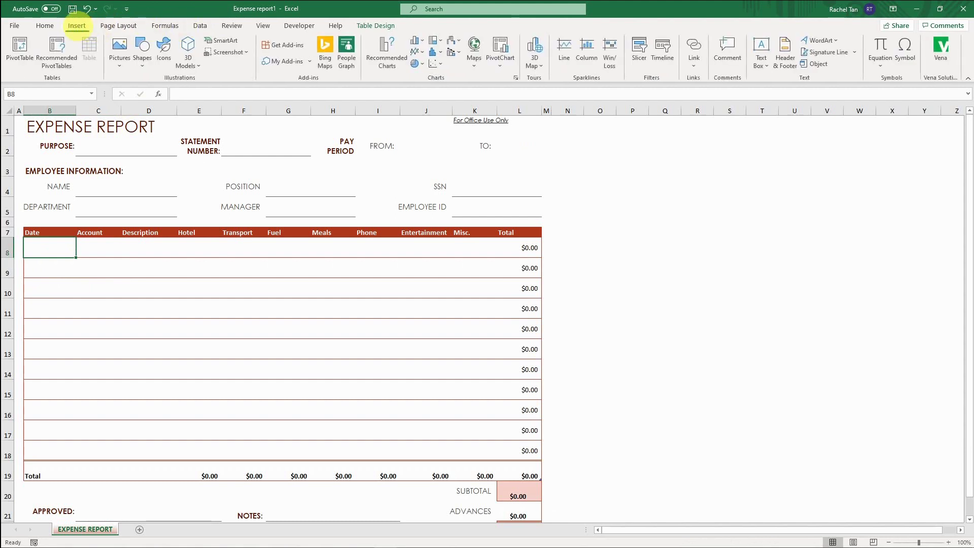
click(283, 45)
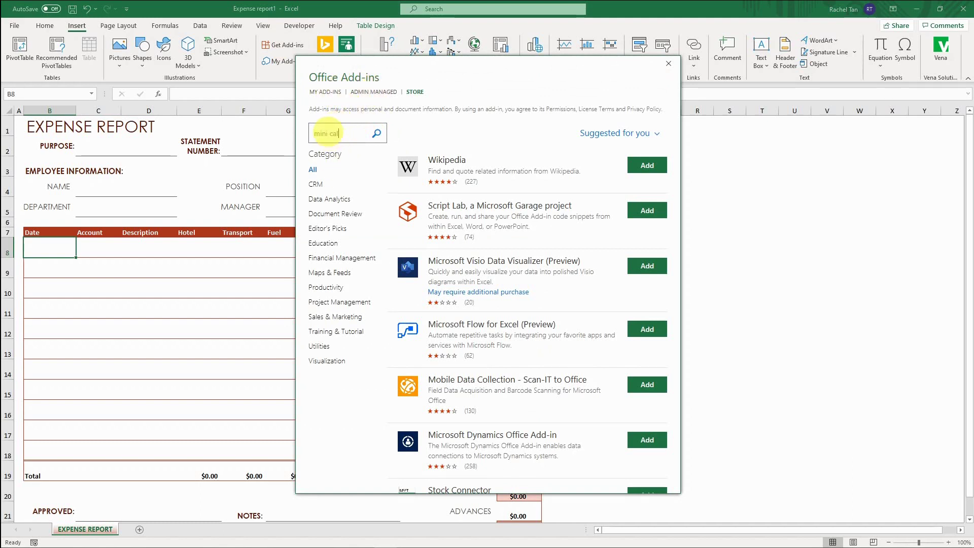
key(Return)
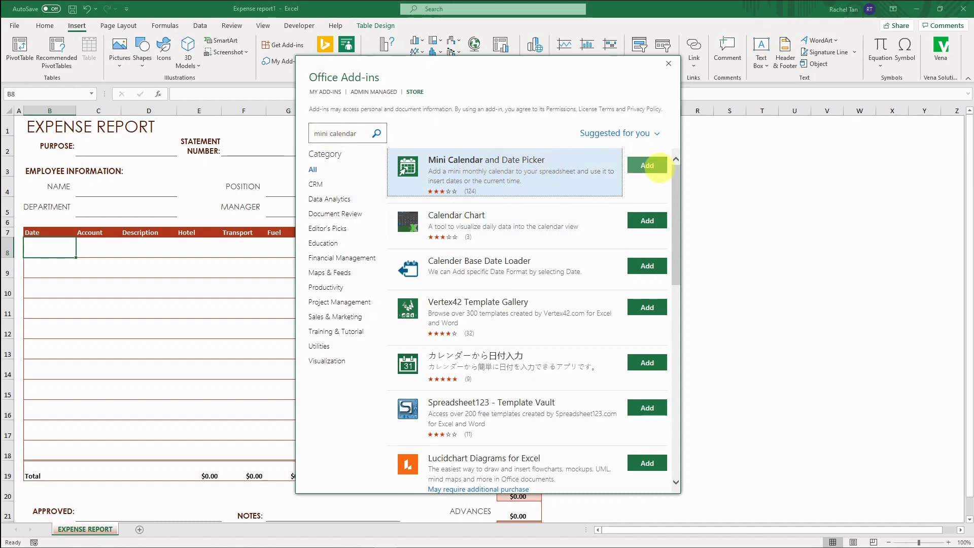
click(644, 165)
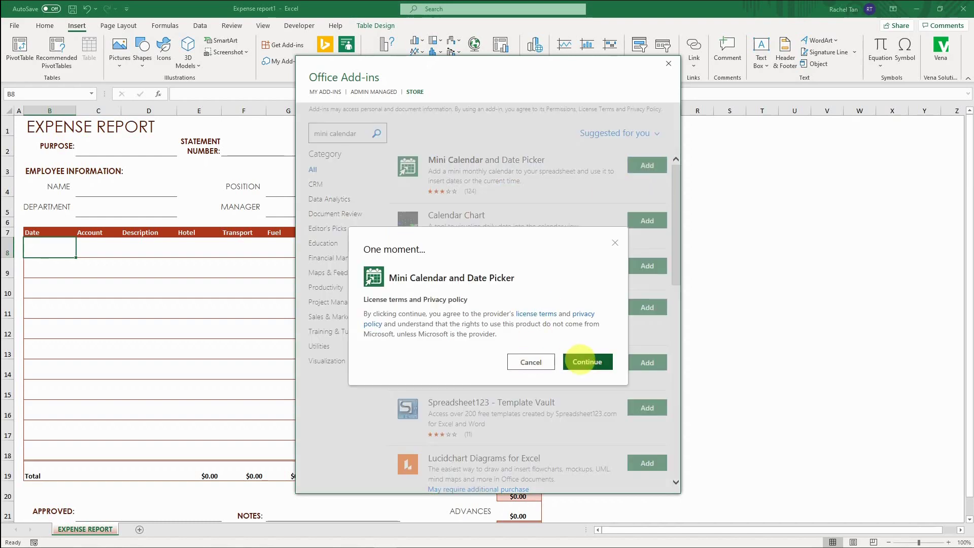
click(585, 361)
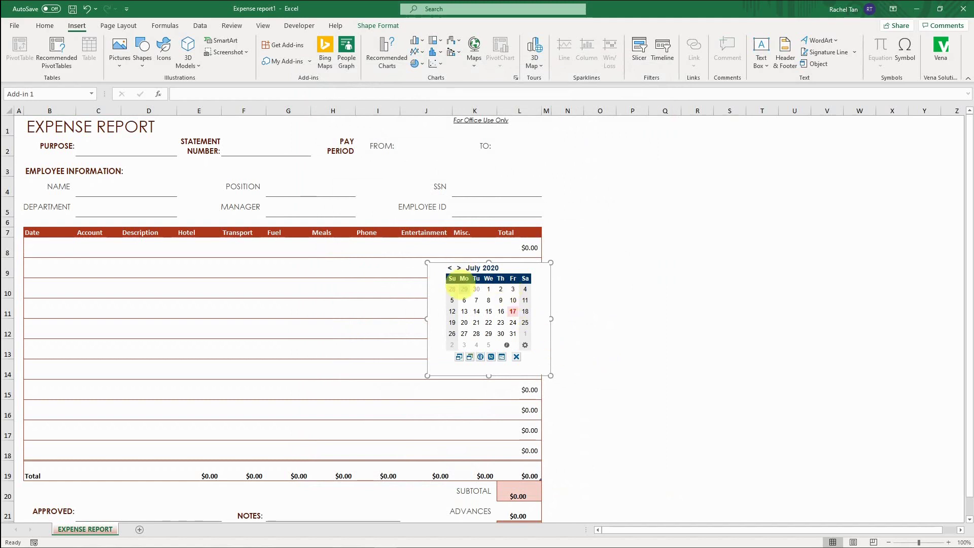
Move the Mini Calendar beside the report at columns N–P and enlarge it slightly
drag(563, 258, 677, 139)
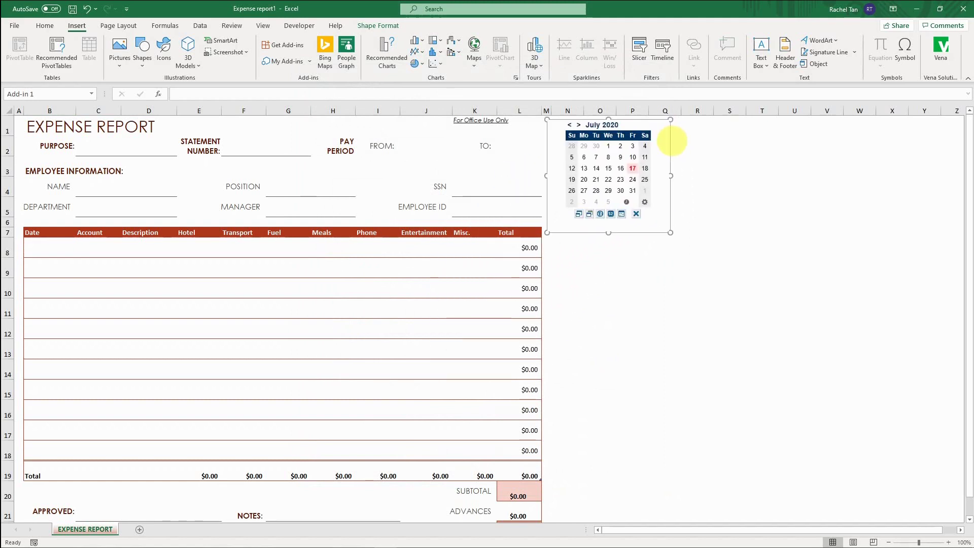
click(667, 146)
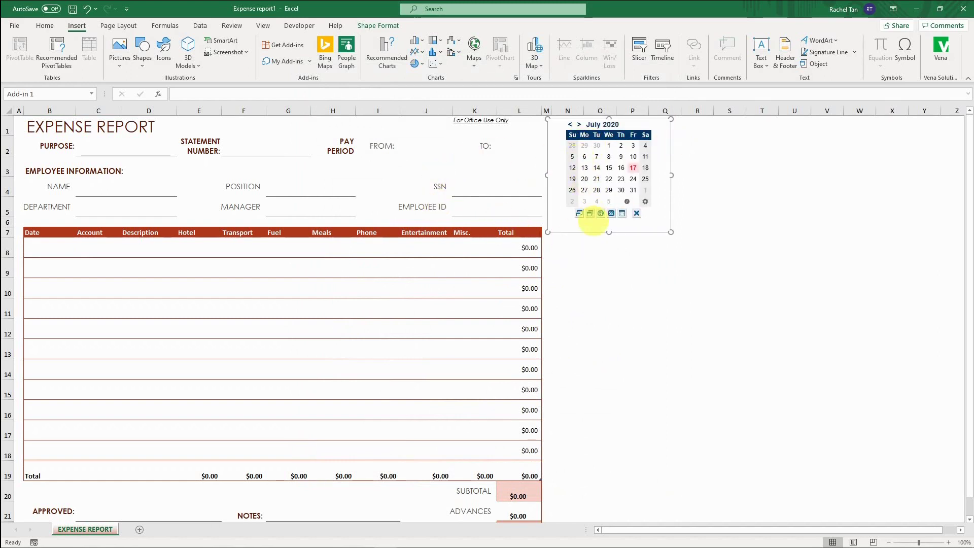
mouse_move(671, 232)
mouse_down()
mouse_move(679, 243)
mouse_move(675, 227)
mouse_up()
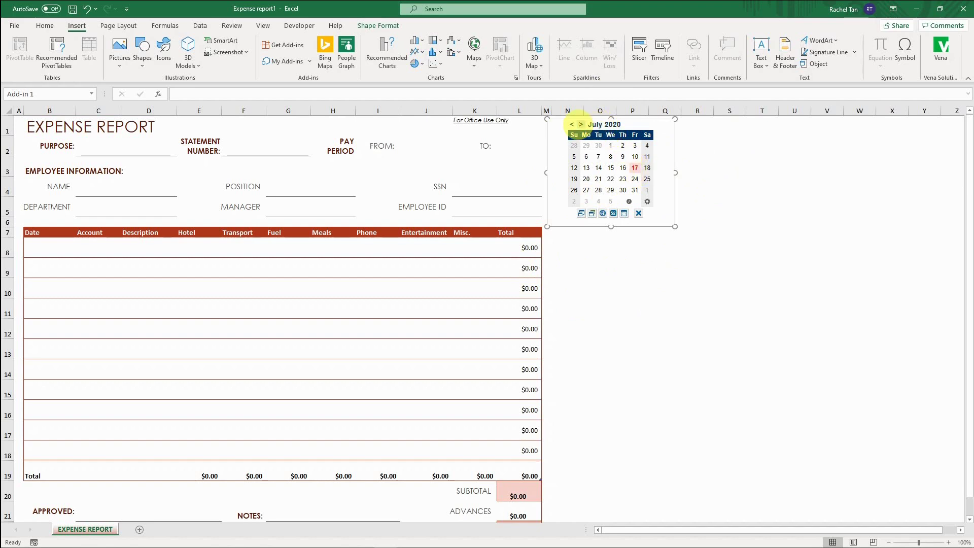
Browse the calendar from June through October 2020, ending on August 2020
click(572, 124)
click(581, 125)
click(581, 125)
click(581, 124)
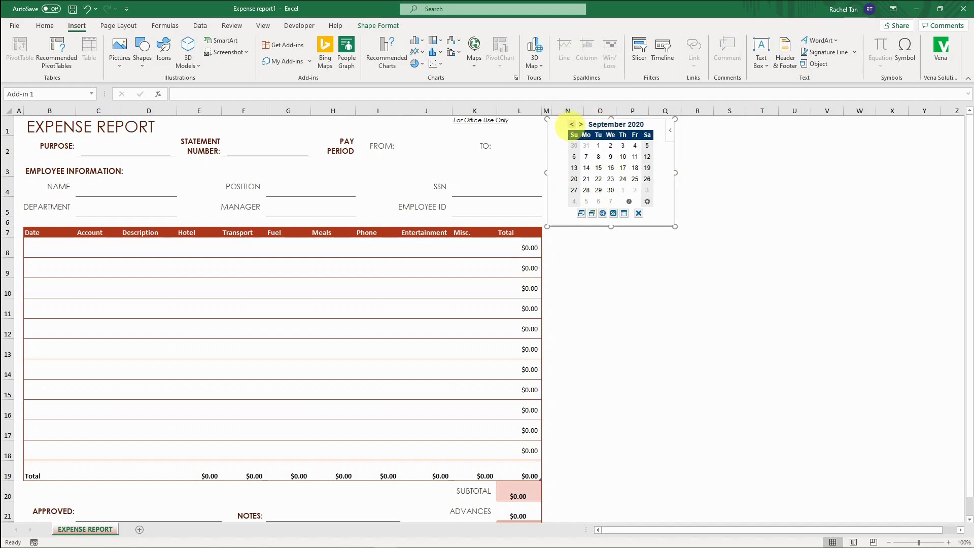
click(581, 125)
click(572, 124)
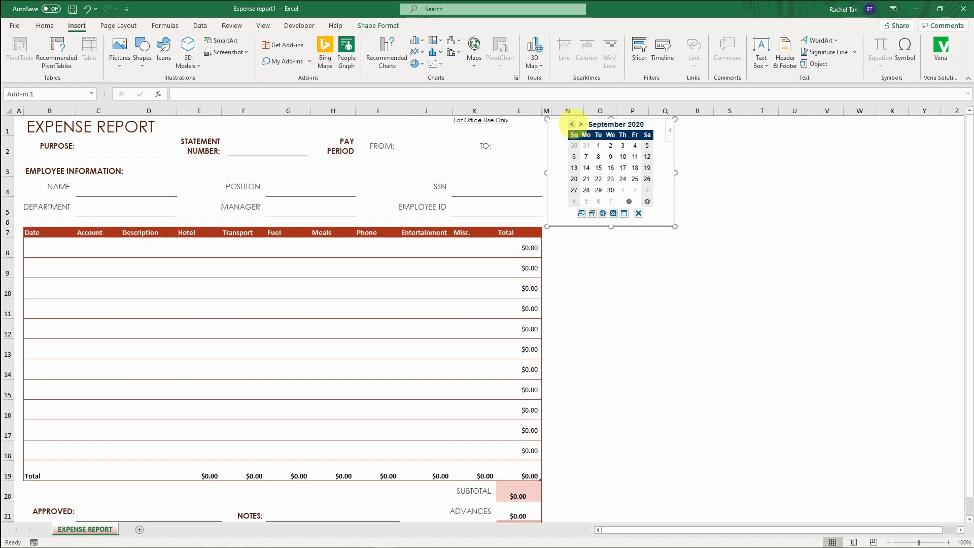
click(572, 124)
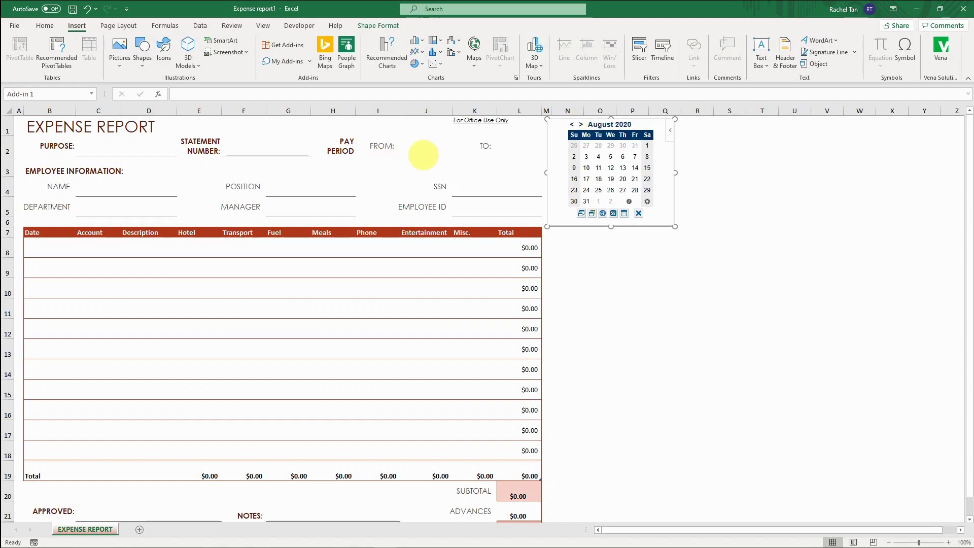
Inspect the pay period's FROM cell J2 and TO cell L2
click(436, 153)
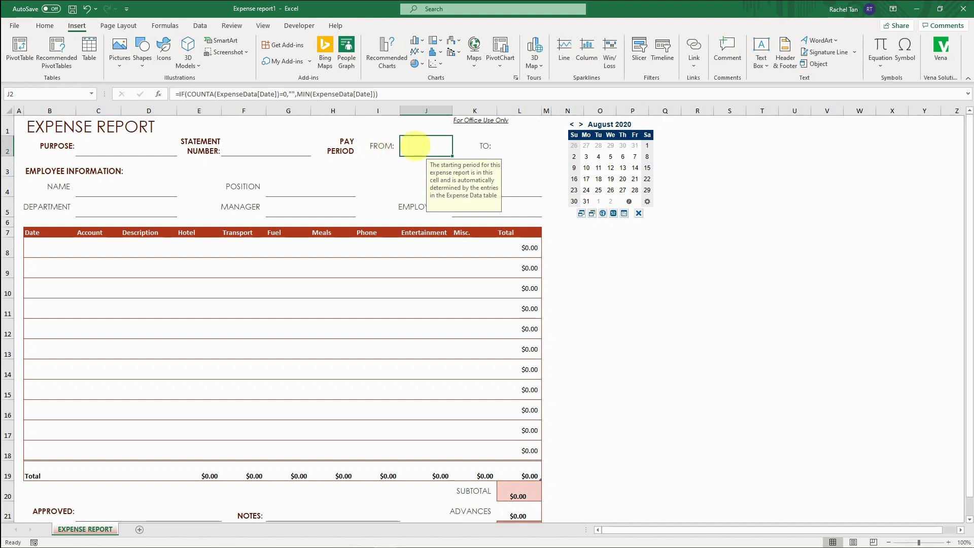
click(522, 148)
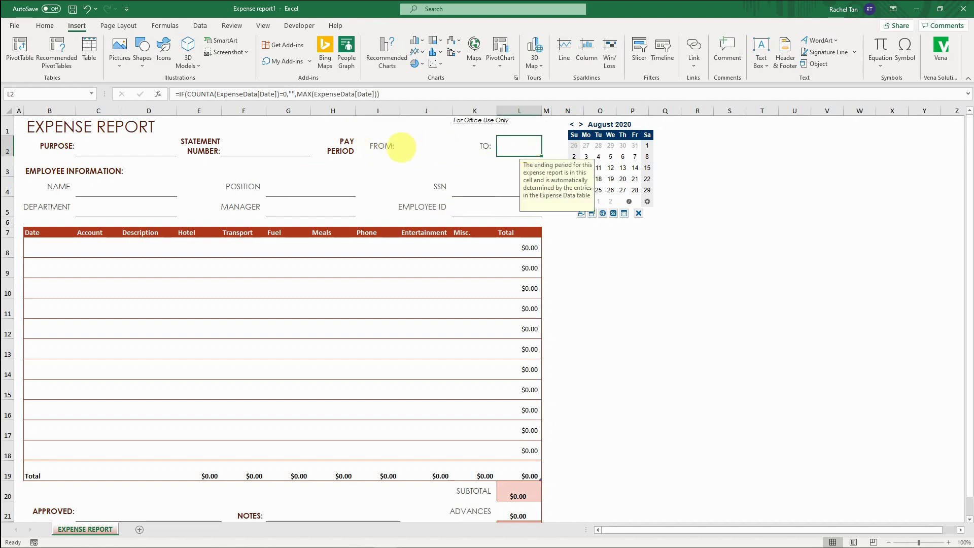
click(417, 146)
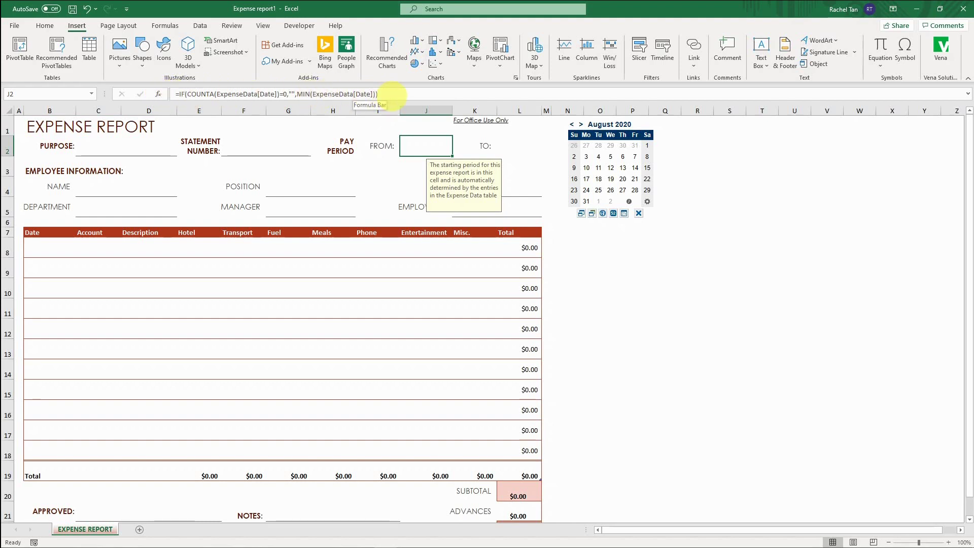
key(Right)
key(Right)
key(Left)
key(Left)
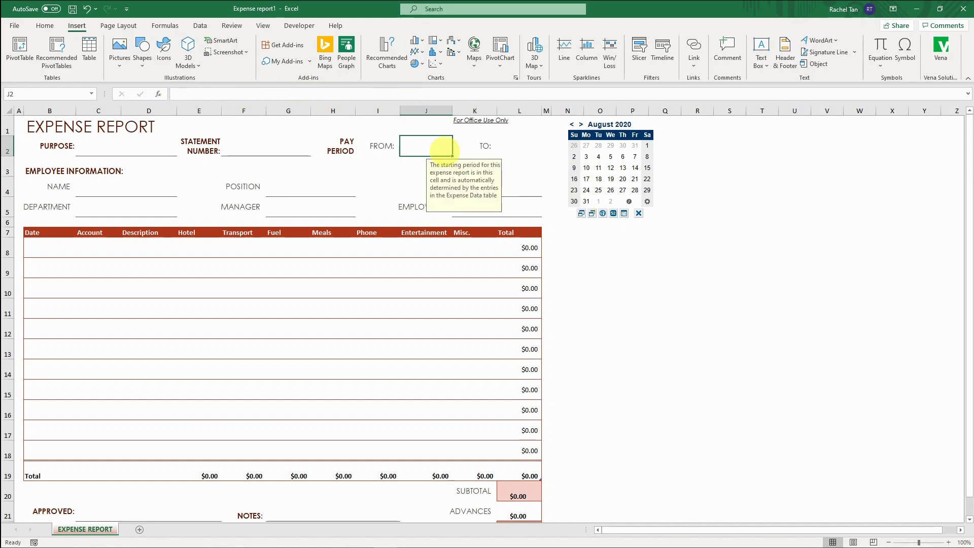
Return the calendar to July 2020 and set the TO date in L2 to 2020-07-31
click(572, 124)
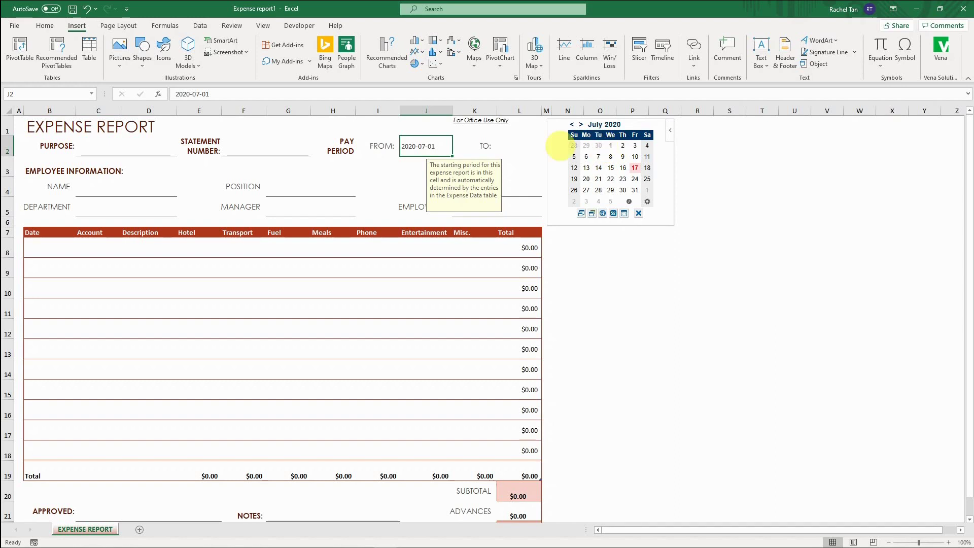
click(522, 145)
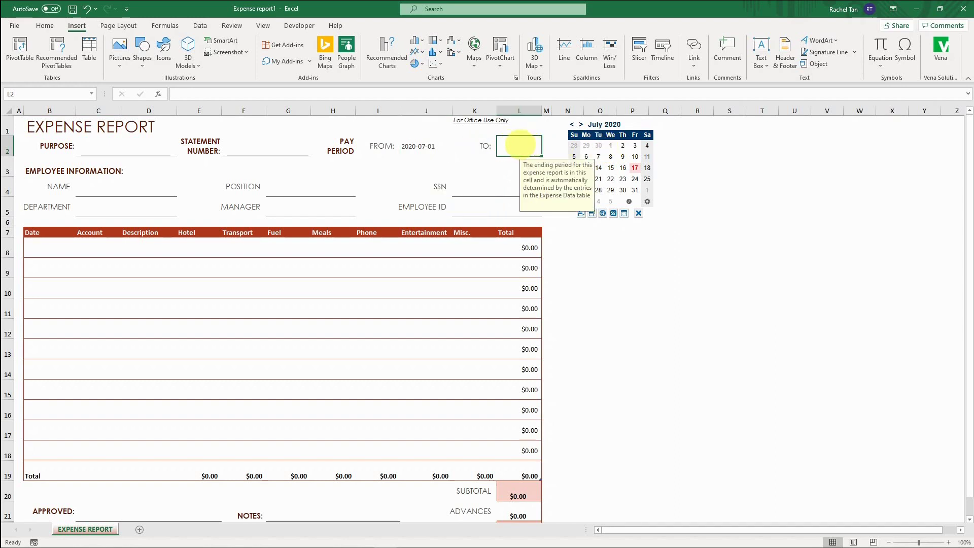
click(636, 191)
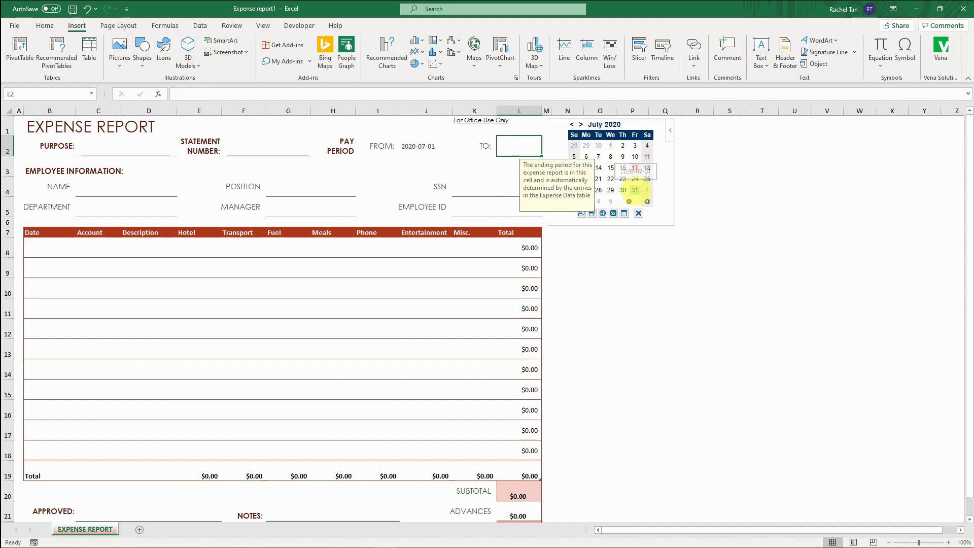
click(730, 166)
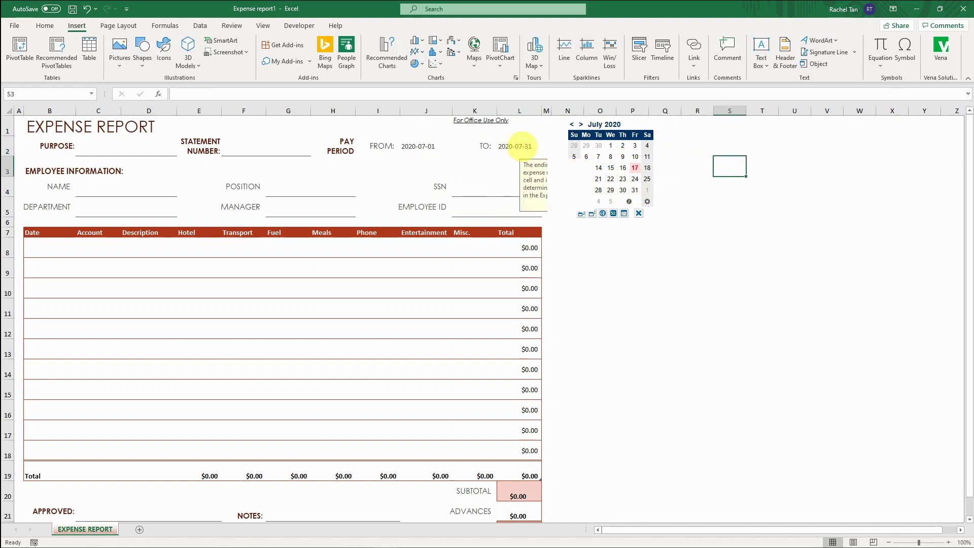
click(521, 147)
click(418, 148)
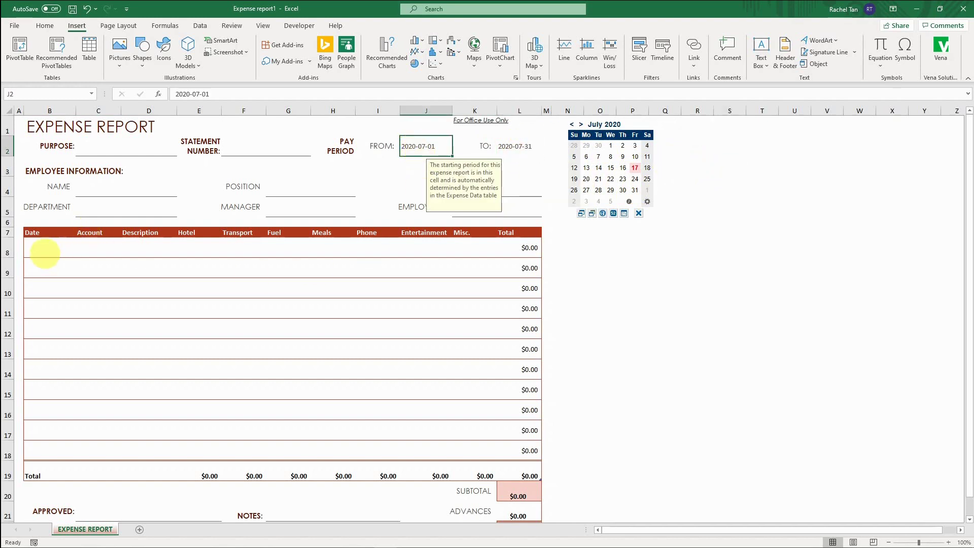
Enter 2020-07-02, 2020-07-15 and 2020-07-20 into B8:B10 from the date picker, then select them
click(43, 252)
click(622, 146)
click(45, 277)
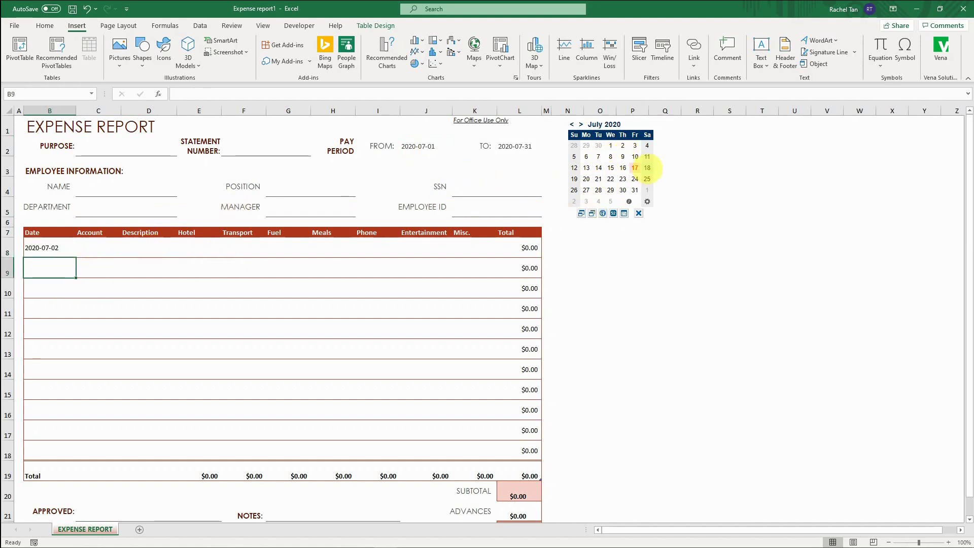
click(611, 168)
click(40, 291)
click(586, 178)
click(48, 307)
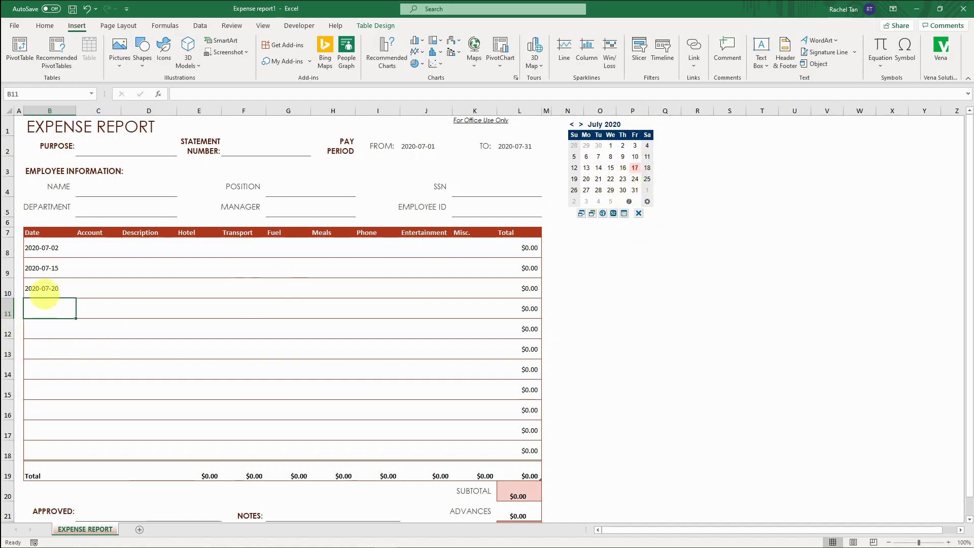
drag(42, 247, 48, 290)
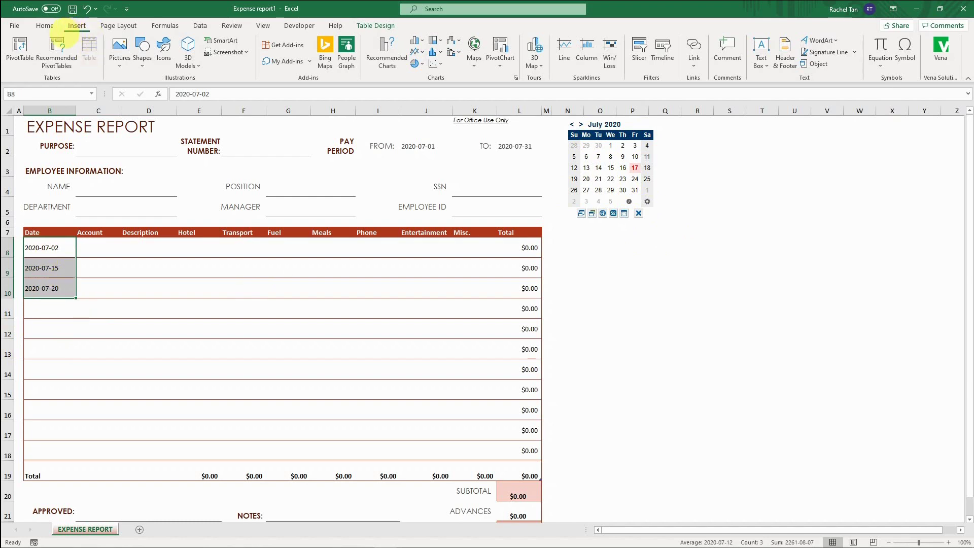
Apply the Long Date number format to the dates in B8:B10
click(45, 25)
click(407, 44)
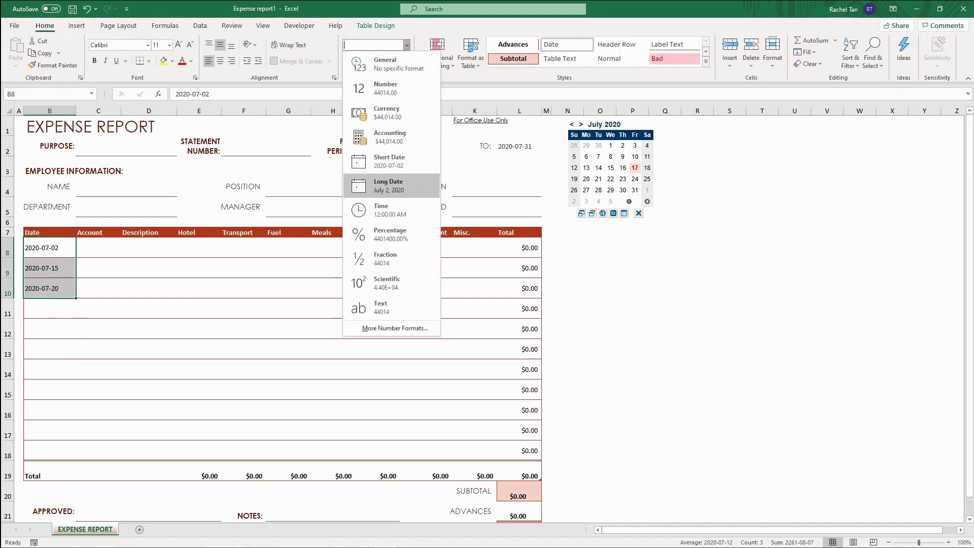
click(398, 184)
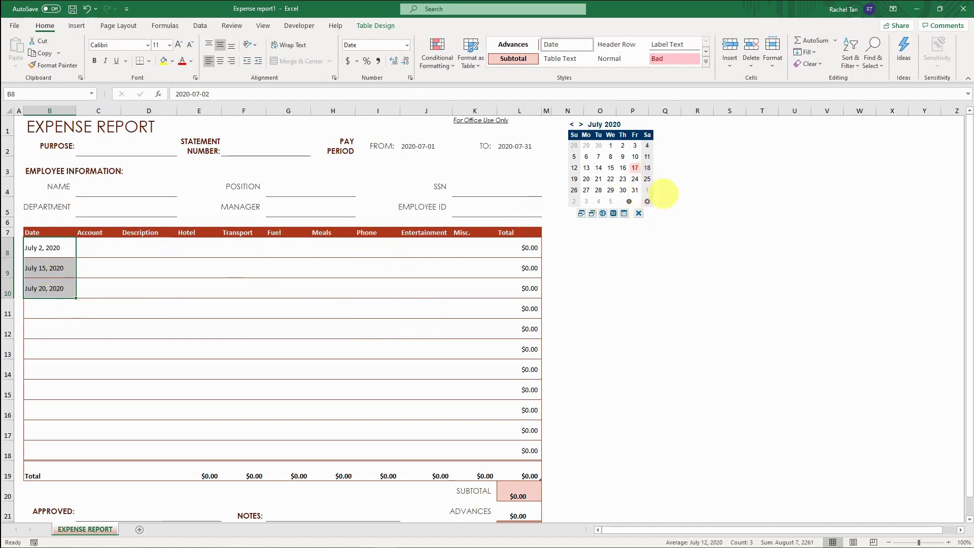
click(646, 200)
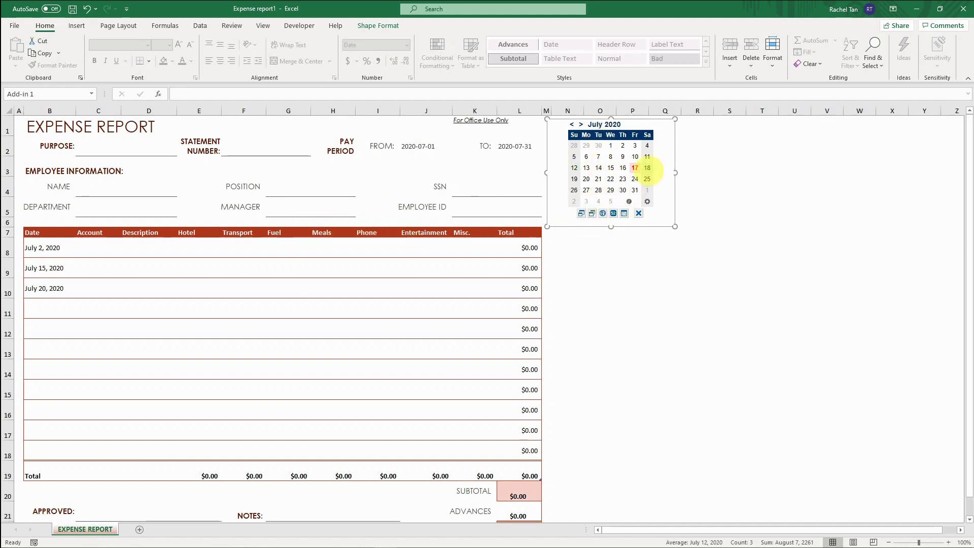
Cycle the calendar themes through grey, green and dark headers, settling on plain white
click(592, 214)
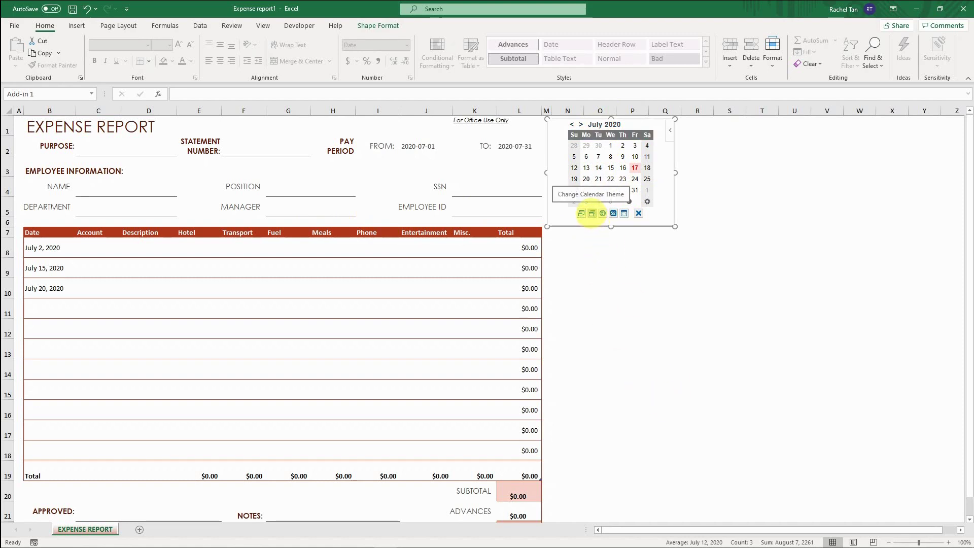
click(593, 213)
click(593, 213)
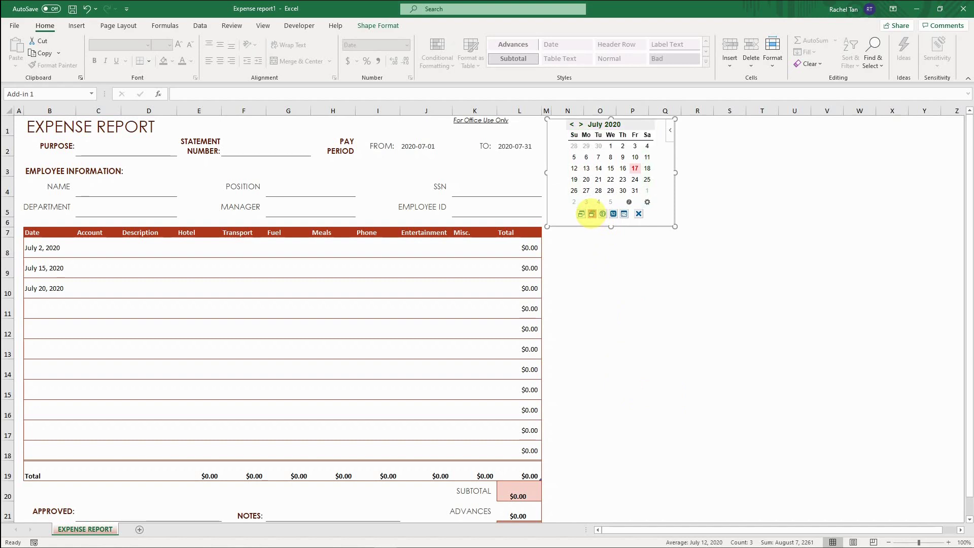
click(592, 213)
click(592, 214)
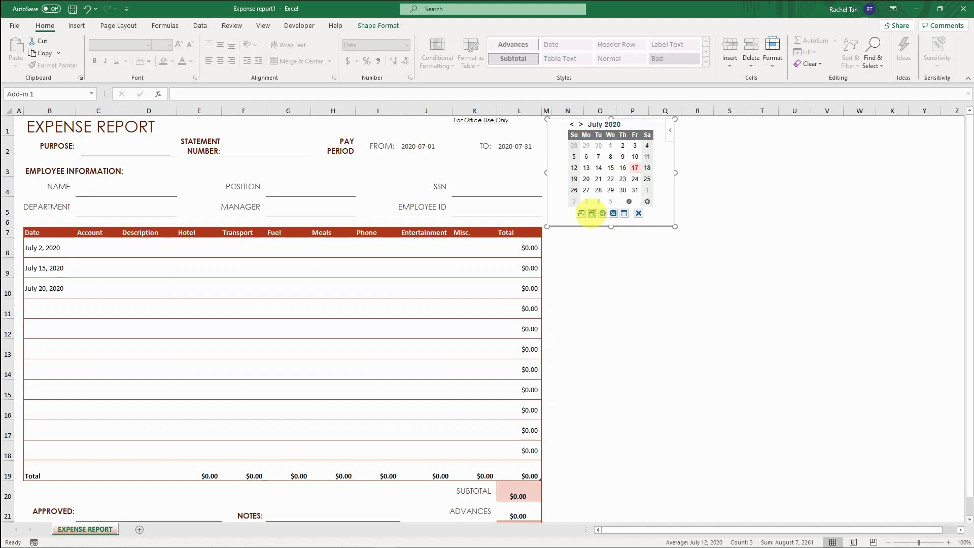
click(592, 214)
click(592, 214)
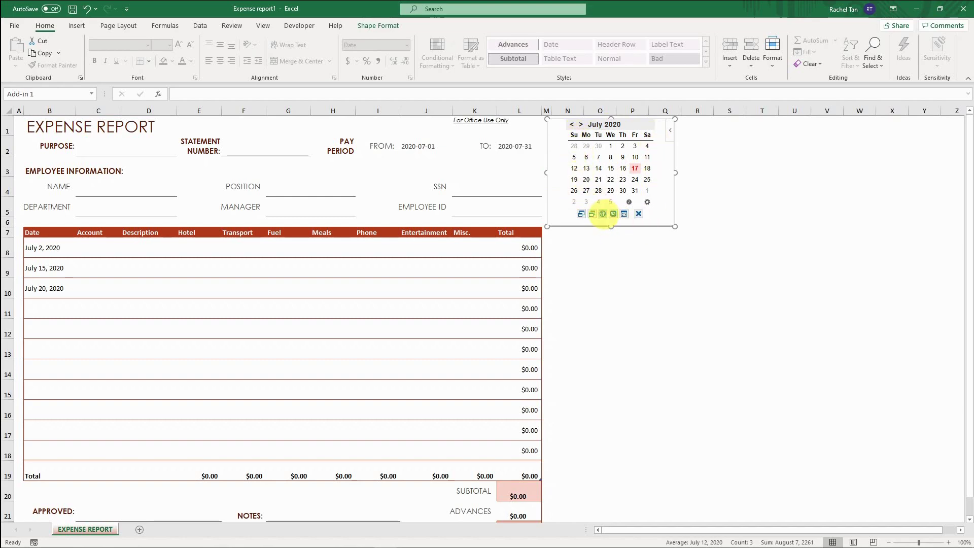
Switch the calendar to Monday-first ISO weeks, restore English and show week numbers
click(603, 214)
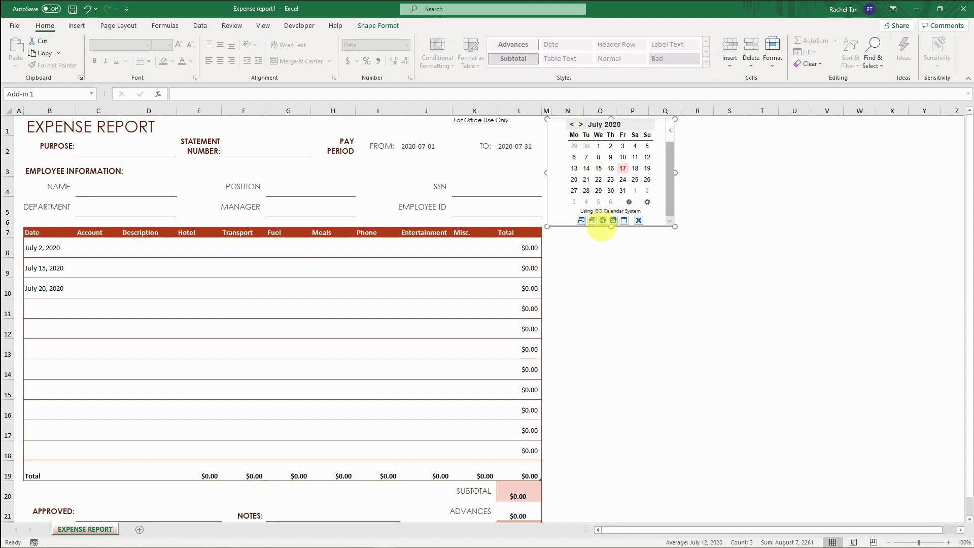
drag(675, 226, 684, 236)
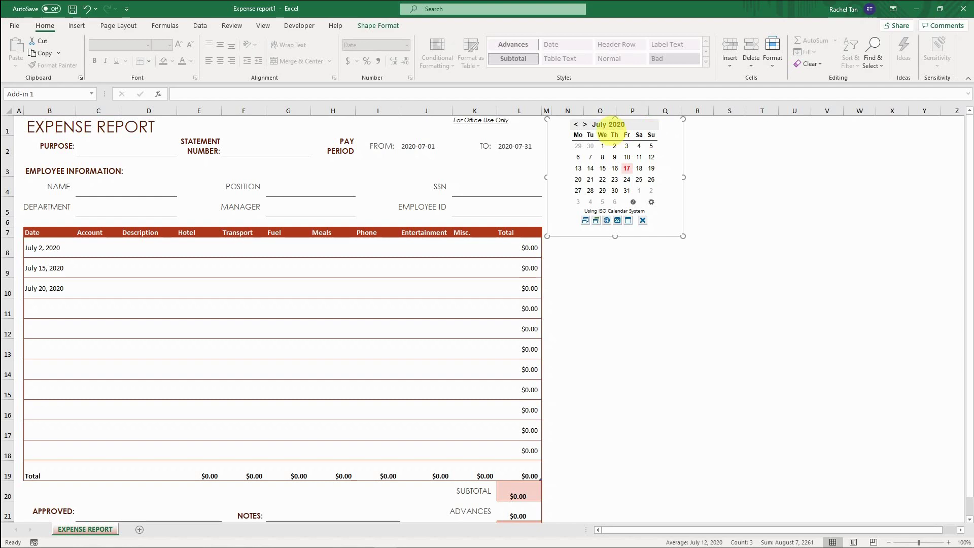
click(608, 130)
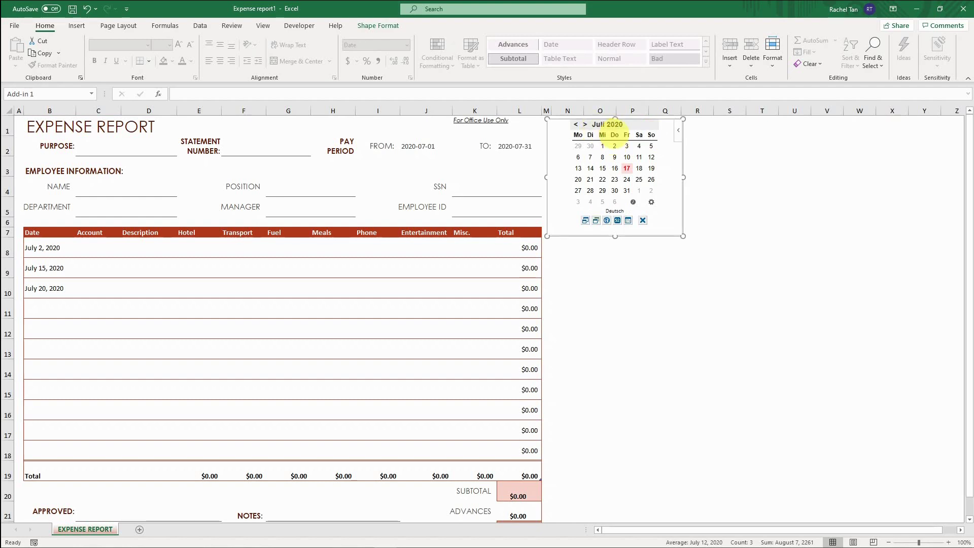
click(615, 132)
click(612, 132)
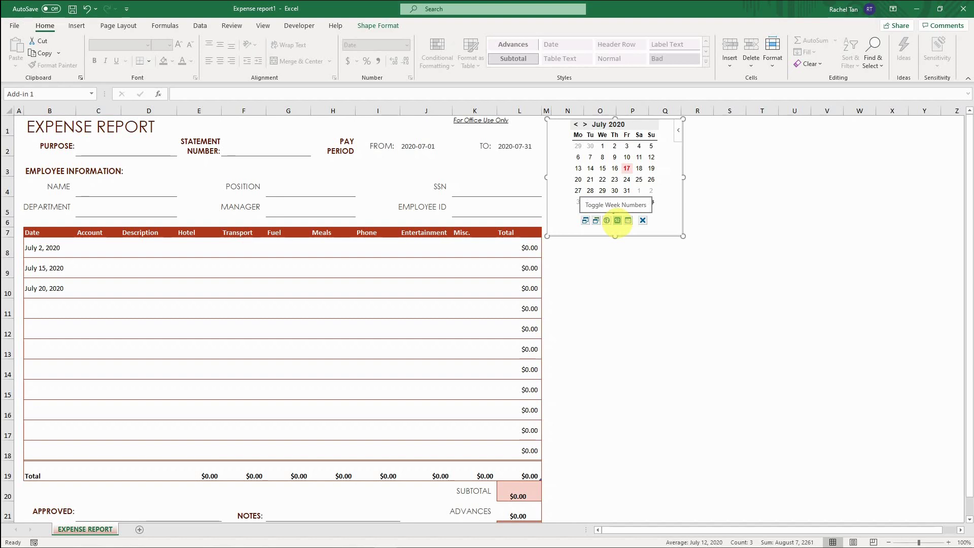
click(617, 220)
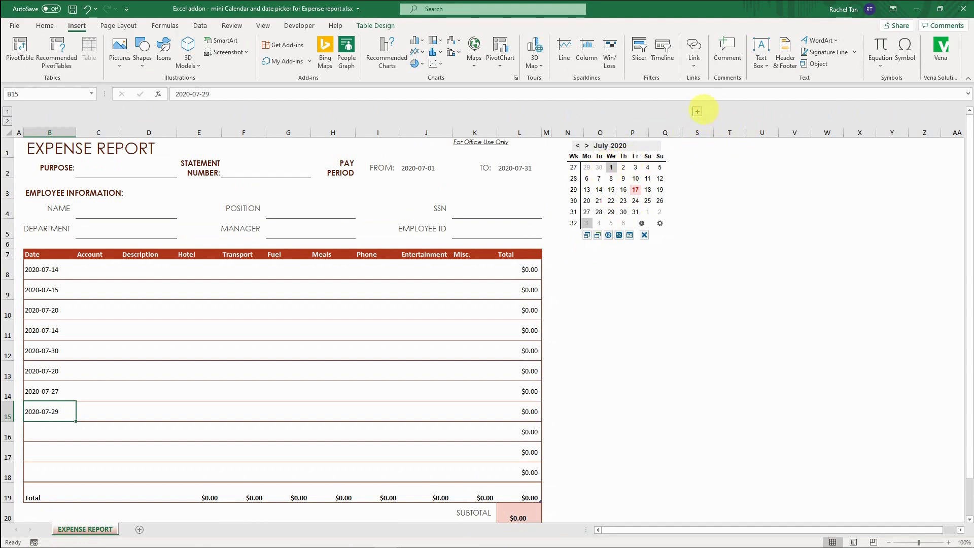
Copy the Statutory Holiday list R1:R11 from the example workbook into R1 of Expense report1
click(698, 111)
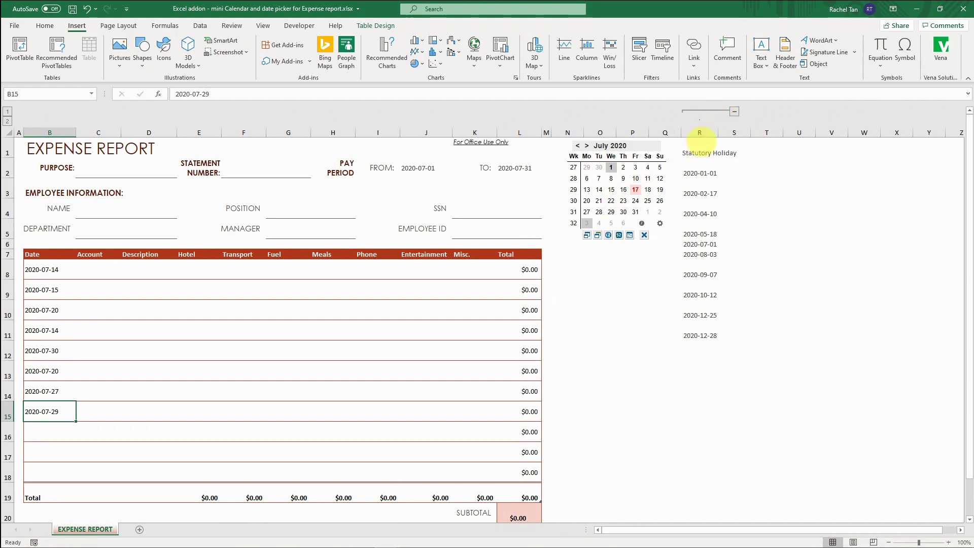
drag(699, 154, 697, 335)
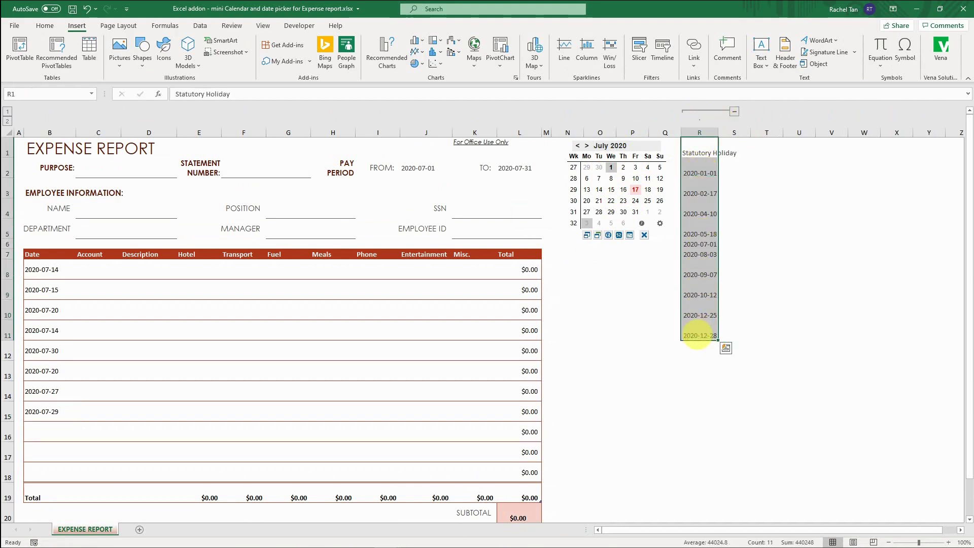
key(ctrl+c)
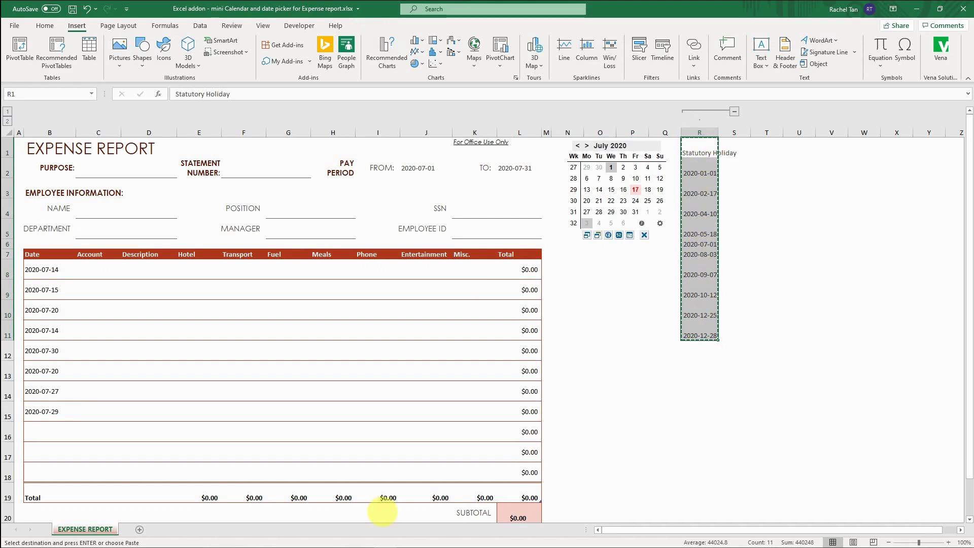
click(294, 538)
click(699, 125)
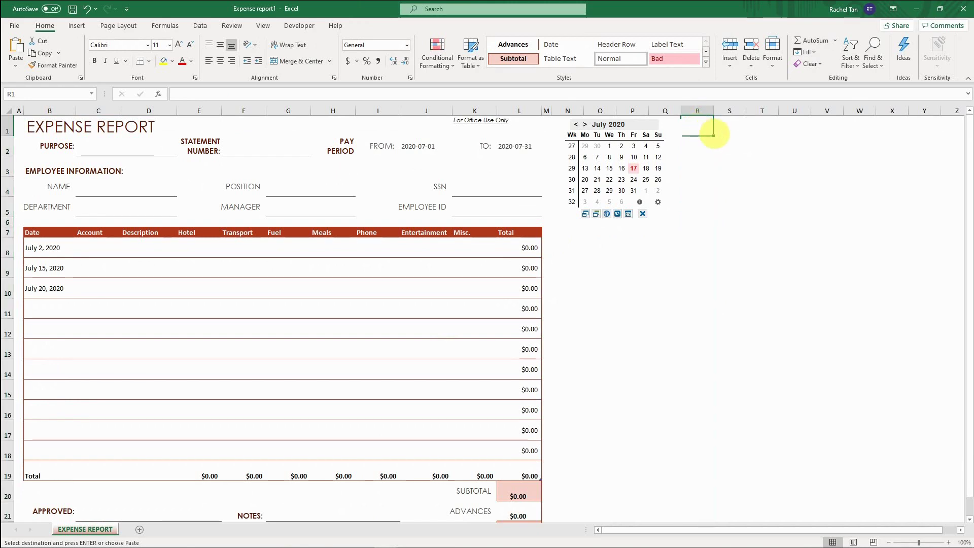
key(ctrl+v)
Widen column R so the holiday dates show, and start the calendar's Highlight Range of Dates
drag(714, 110, 731, 112)
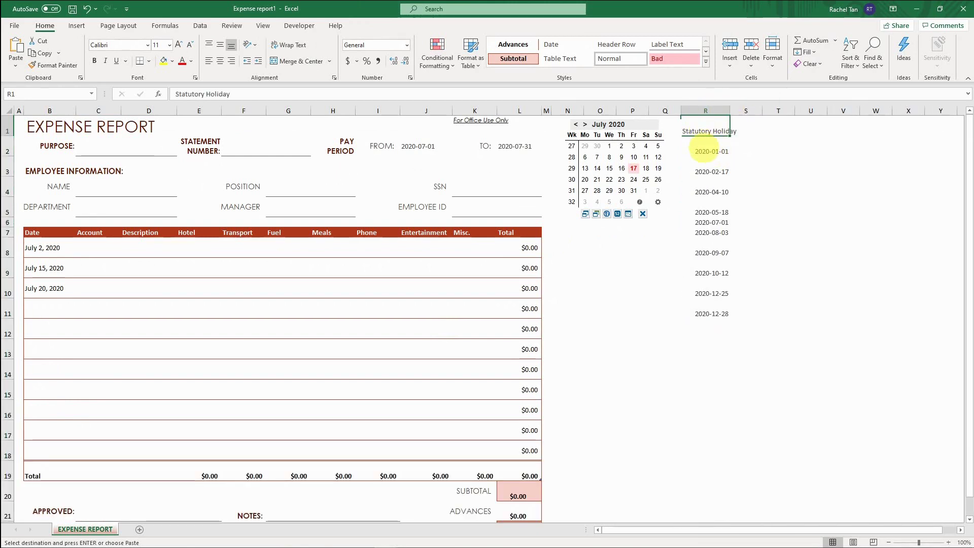
drag(704, 150, 713, 317)
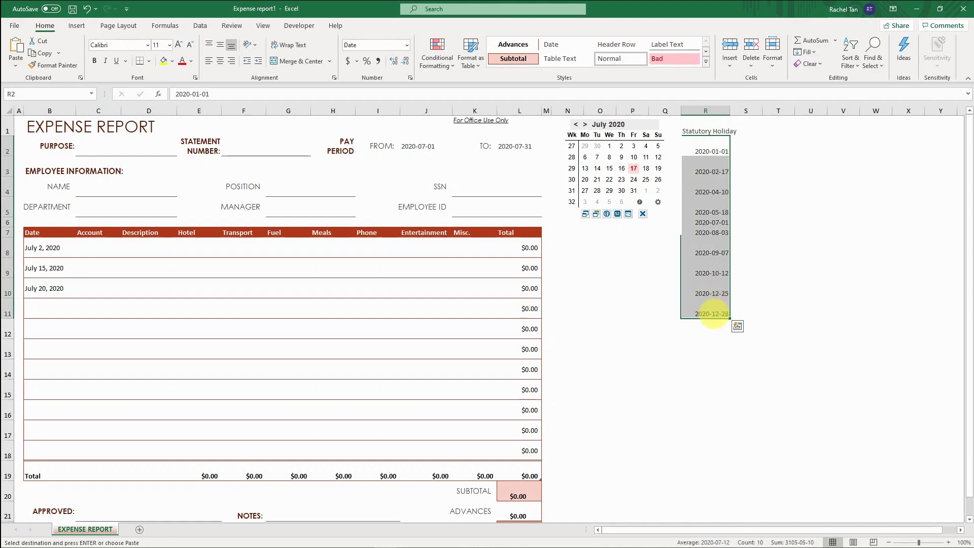
click(708, 250)
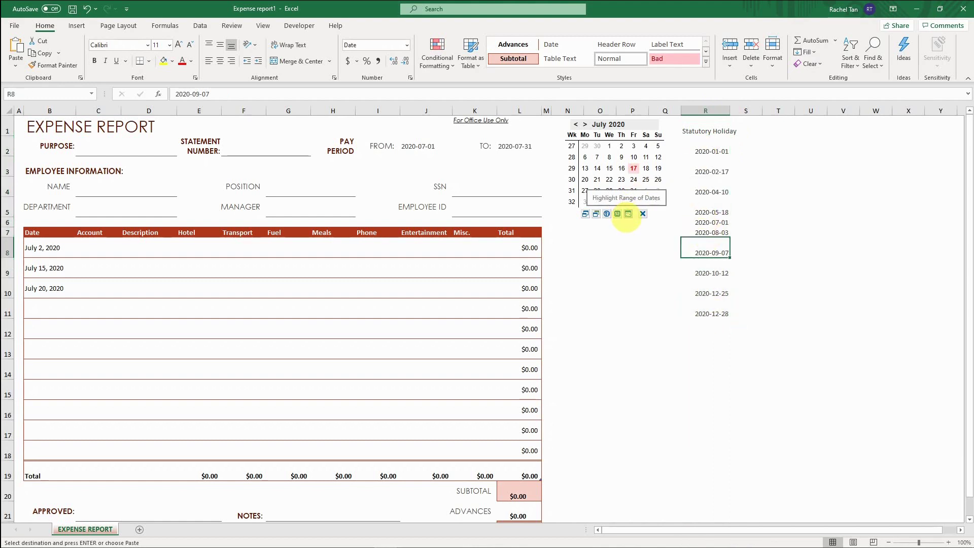
click(628, 213)
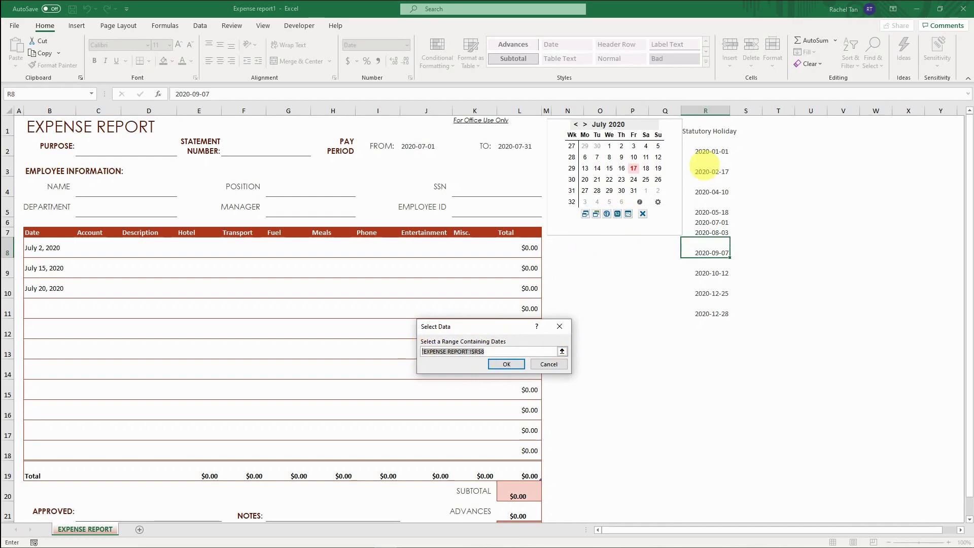
Highlight the holiday dates R2:R11 in the Mini Calendar and view August 2020
drag(713, 150, 706, 315)
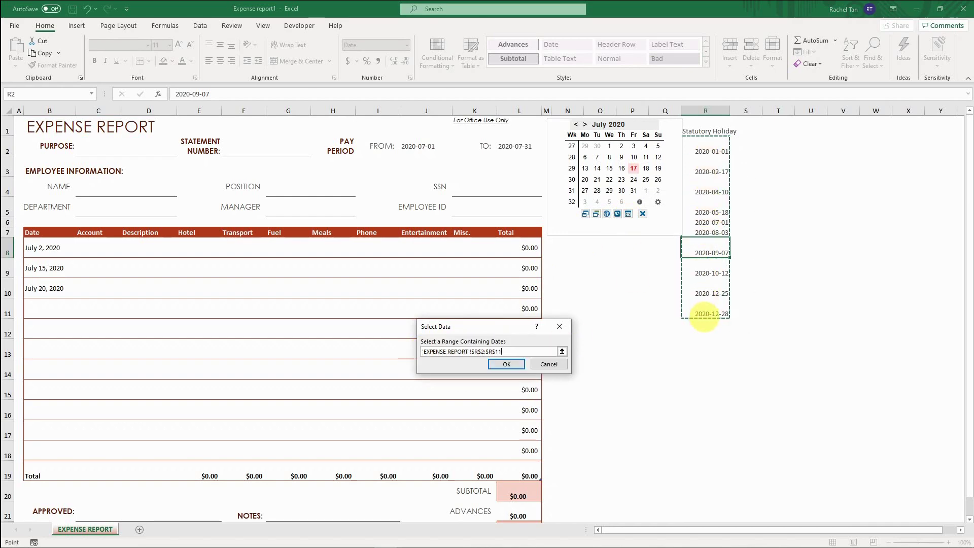
click(506, 364)
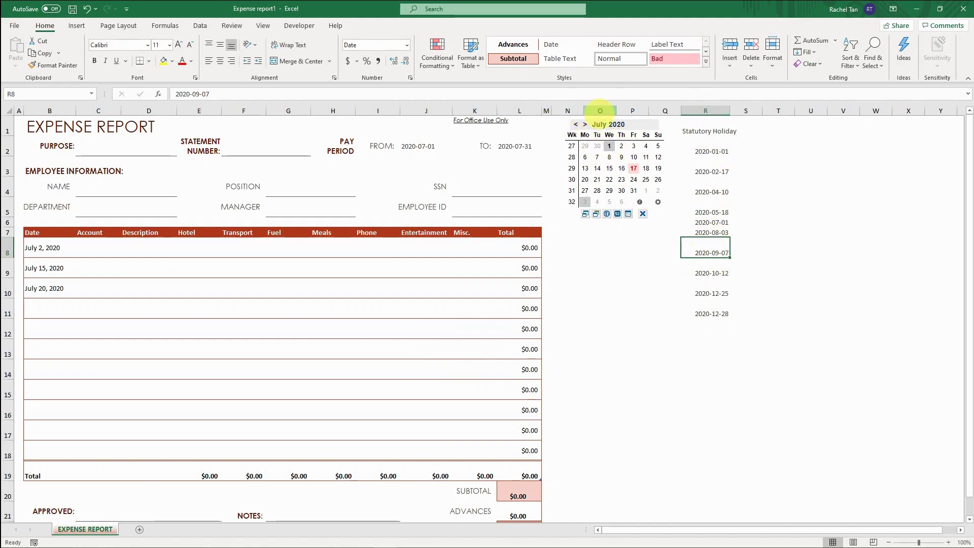
click(585, 124)
Browse the calendar forward through December 2020 and back to check the highlighted holidays
click(584, 125)
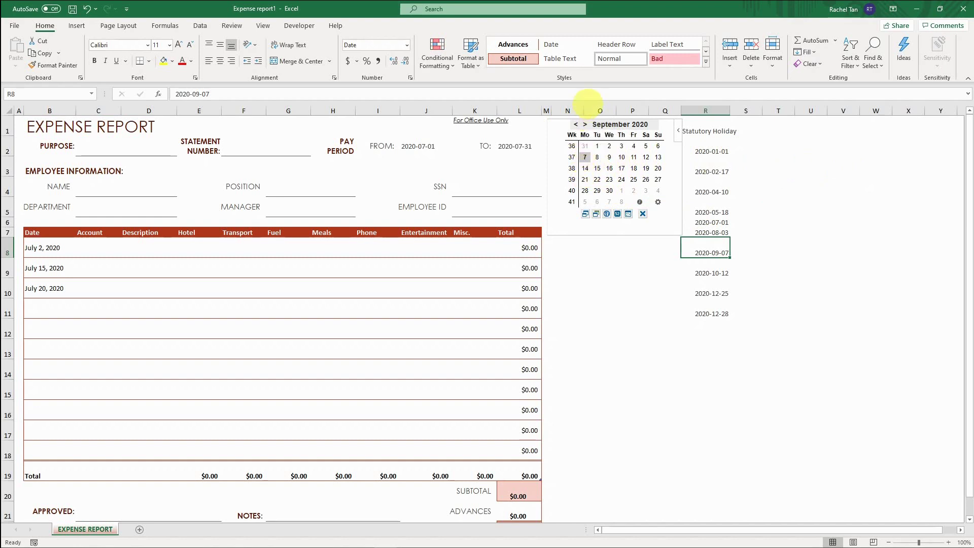
click(586, 125)
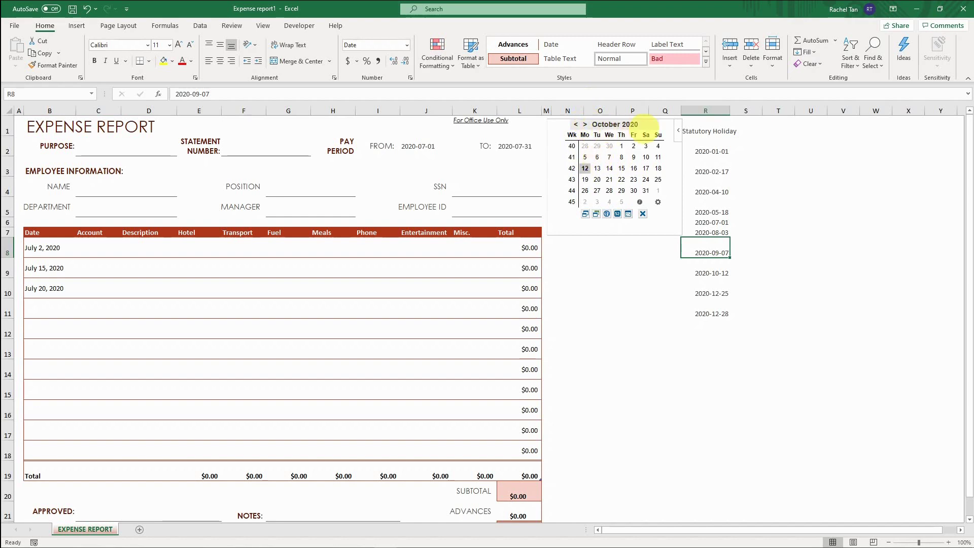
click(584, 124)
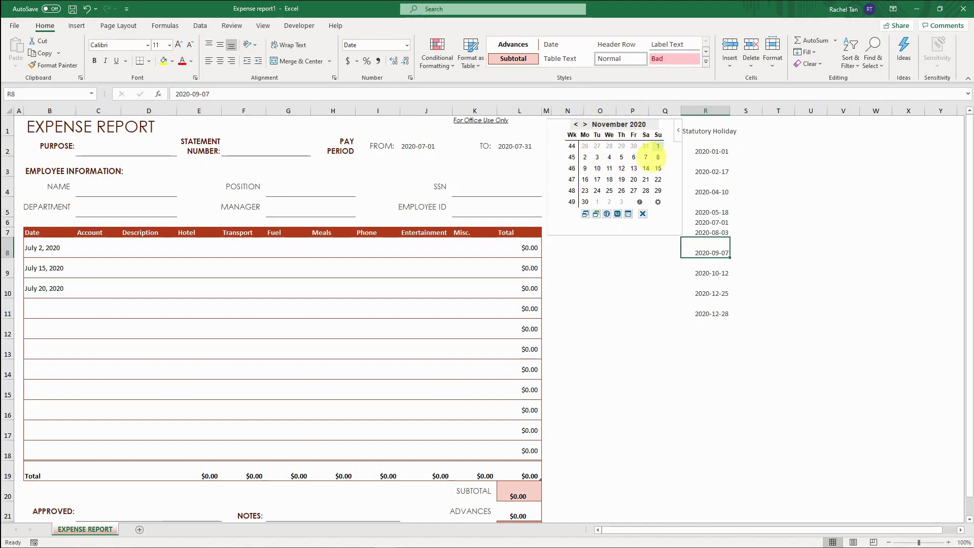
click(585, 125)
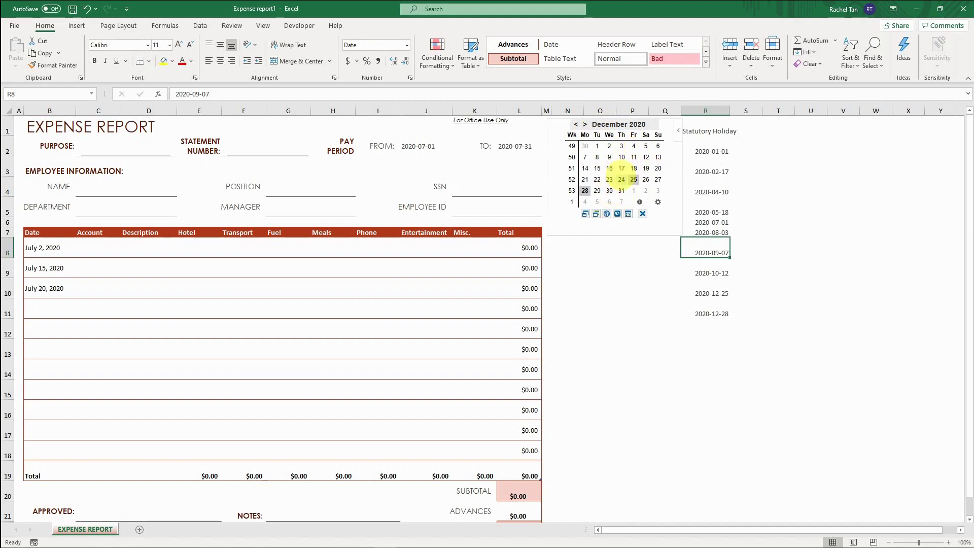
click(576, 124)
click(576, 125)
click(576, 124)
click(576, 124)
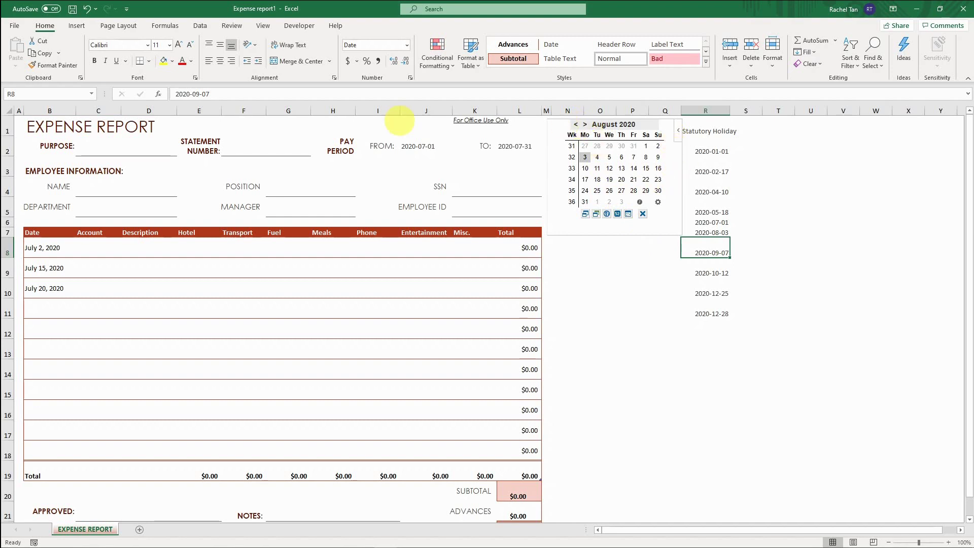
click(45, 307)
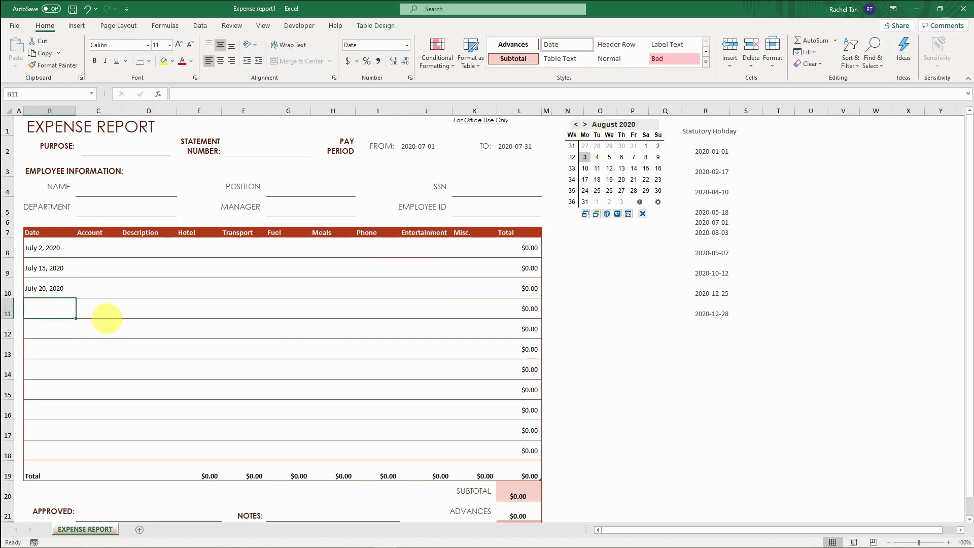
Group column R with Data > Group, collapse it, and return the calendar to July 2020
click(706, 111)
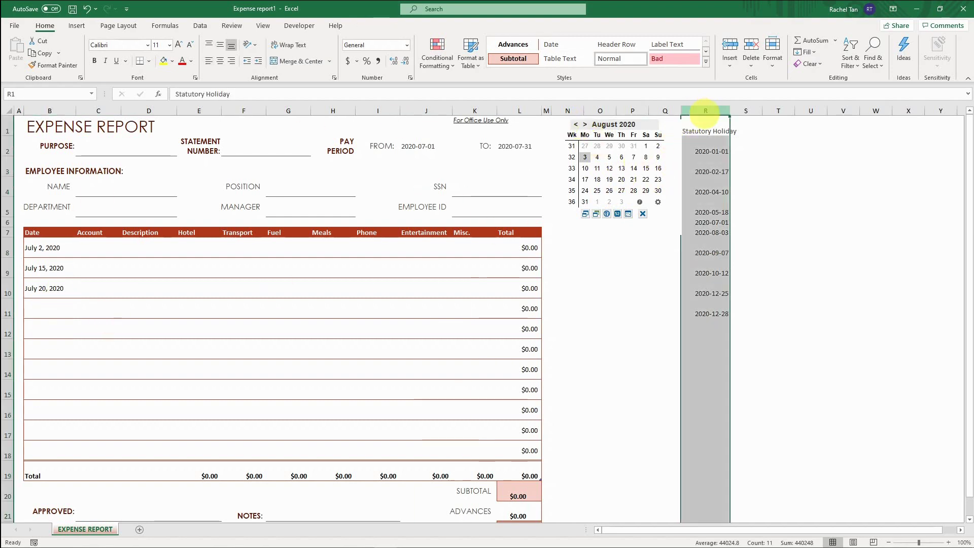
click(200, 25)
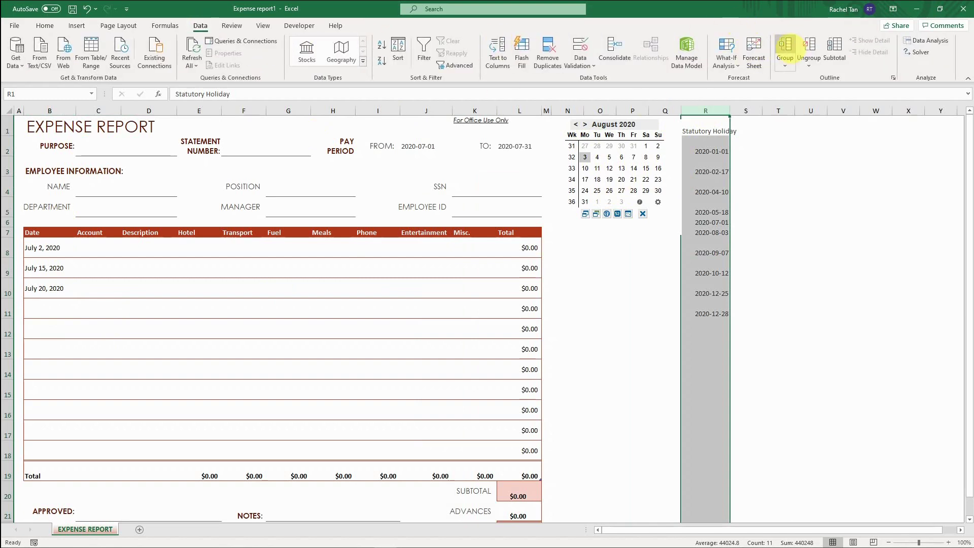
click(785, 47)
click(746, 111)
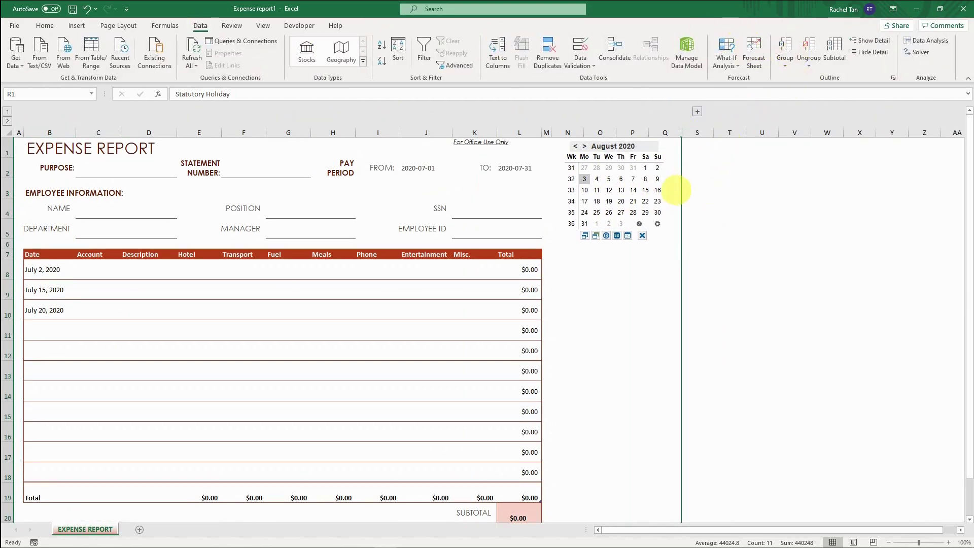
click(698, 188)
click(576, 146)
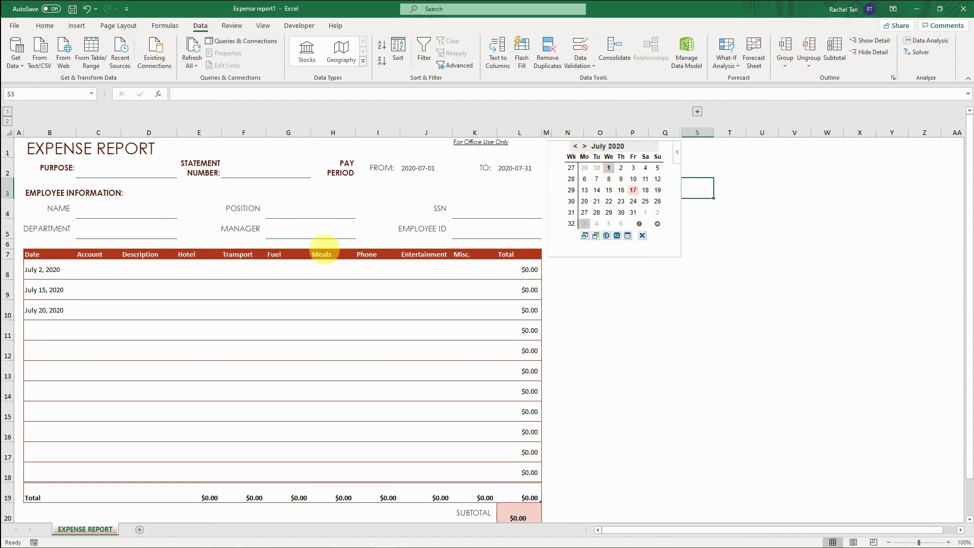
click(83, 311)
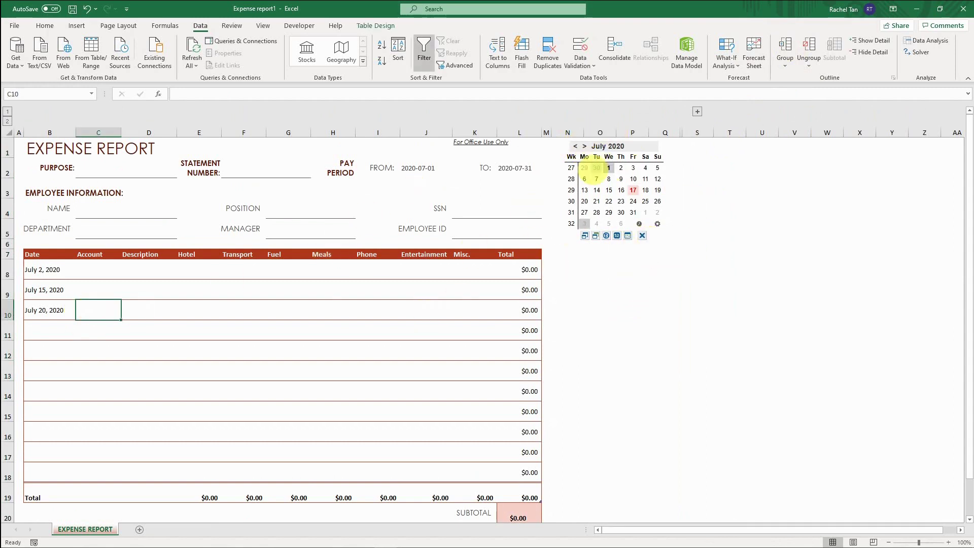